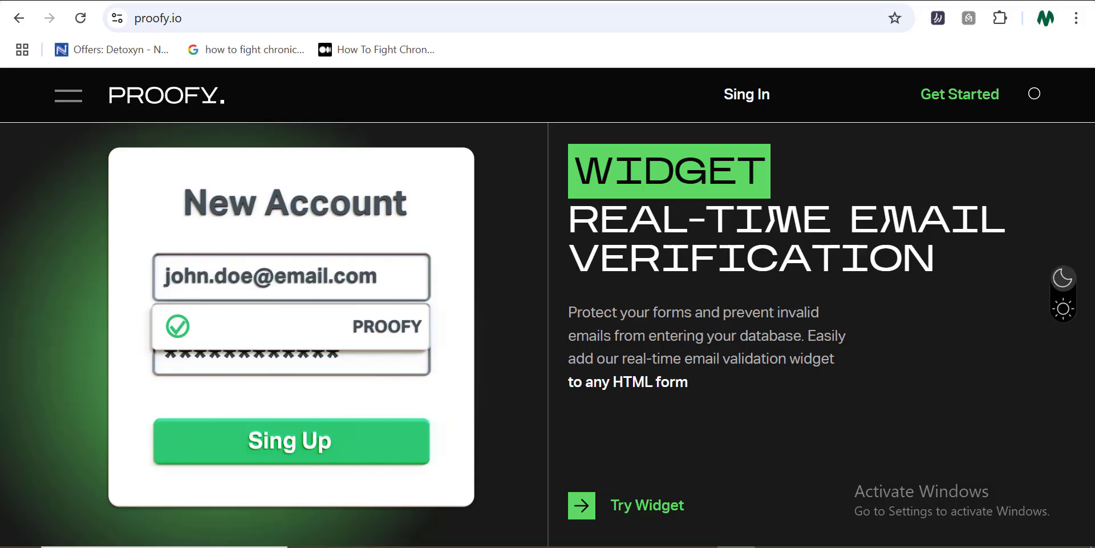
Scroll the proofy.io homepage down and back up
{"action": "scroll", "coordinate": [87, 344], "scroll_direction": "down", "scroll_amount": 2}
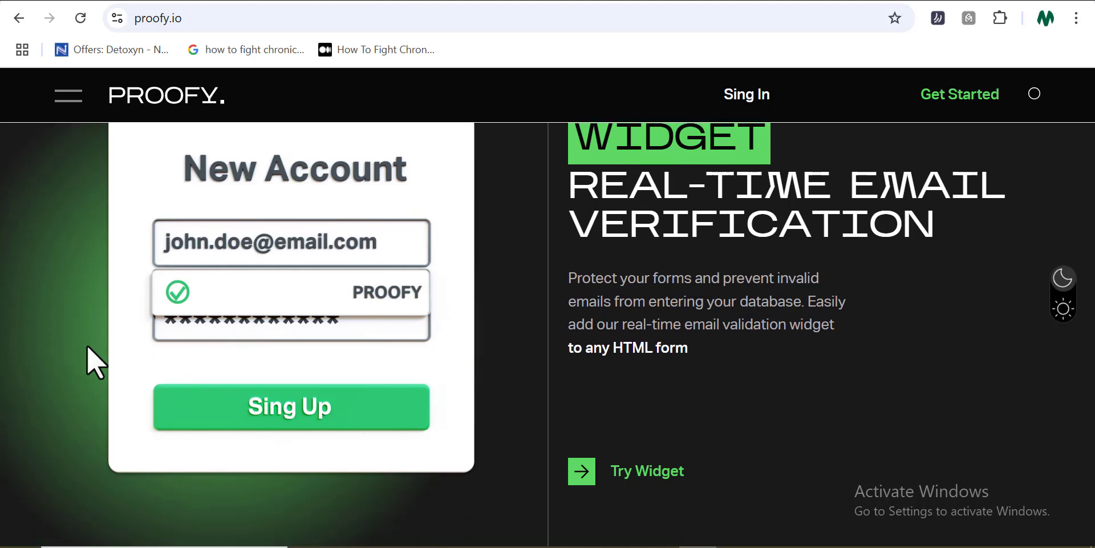
{"action": "scroll", "coordinate": [87, 344], "scroll_direction": "up", "scroll_amount": 2}
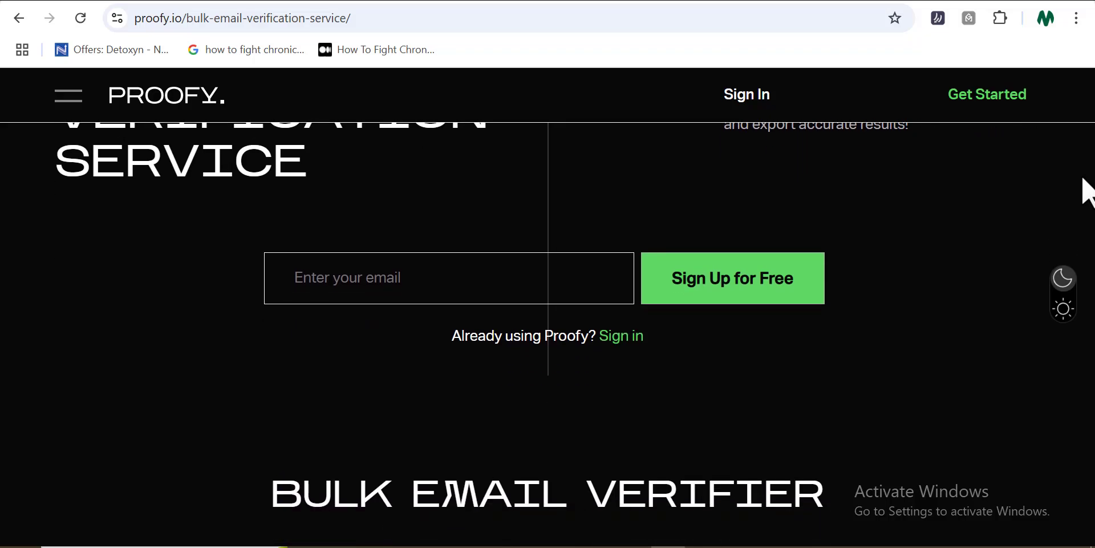
Scroll through the bulk verification feature cards, then go back a page with Alt+Left
{"action": "scroll", "coordinate": [1088, 192], "scroll_direction": "down", "scroll_amount": 5}
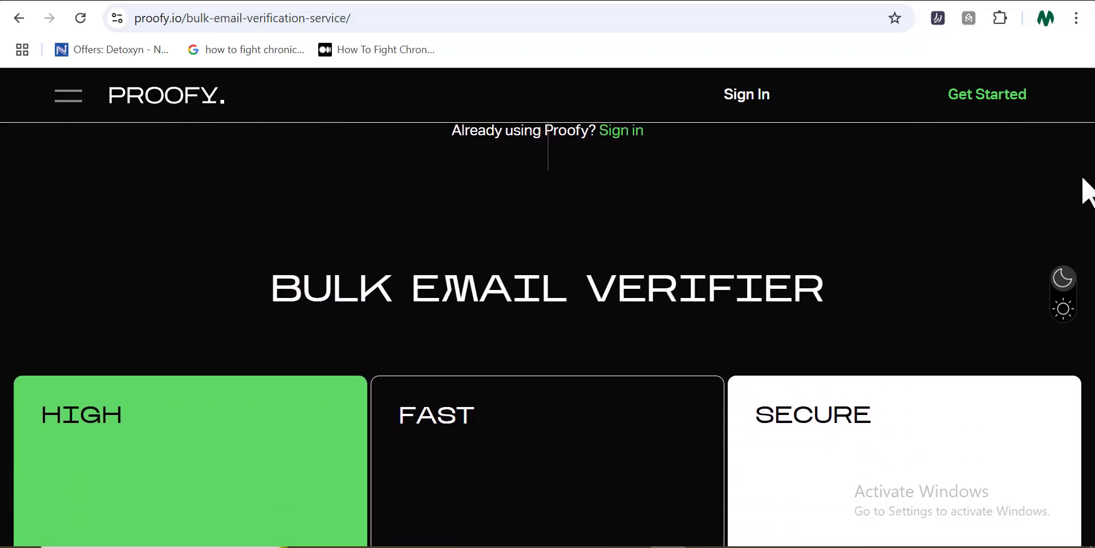
{"action": "scroll", "coordinate": [1088, 192], "scroll_direction": "down", "scroll_amount": 4}
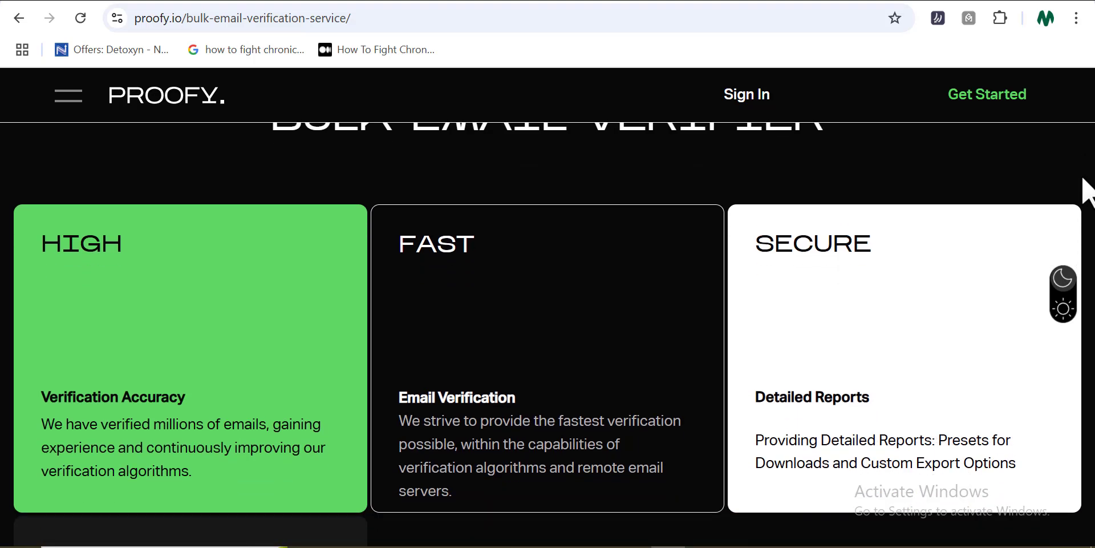
{"action": "scroll", "coordinate": [1088, 193], "scroll_direction": "down", "scroll_amount": 5}
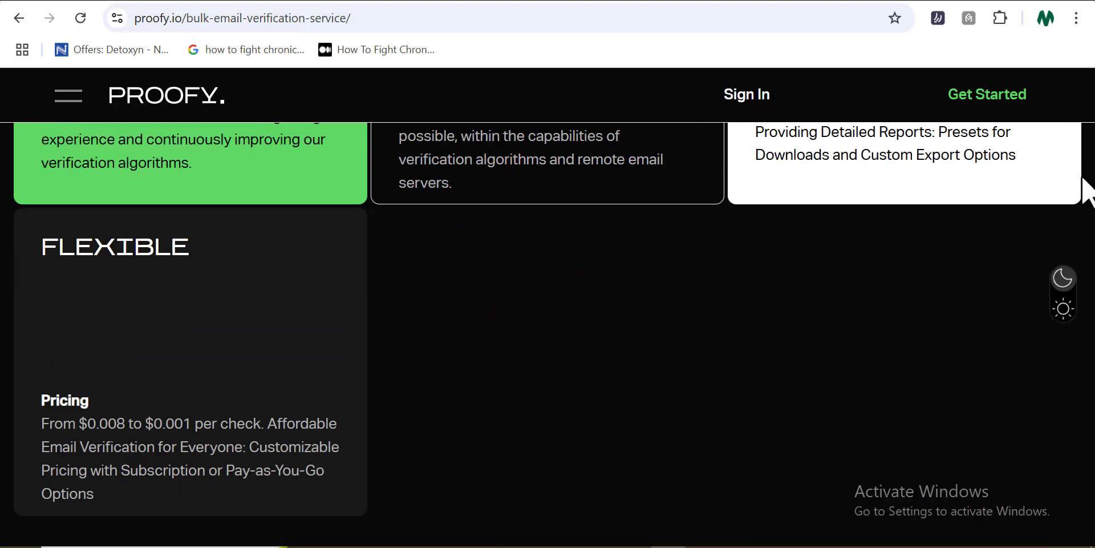
{"action": "key", "text": "alt+Left"}
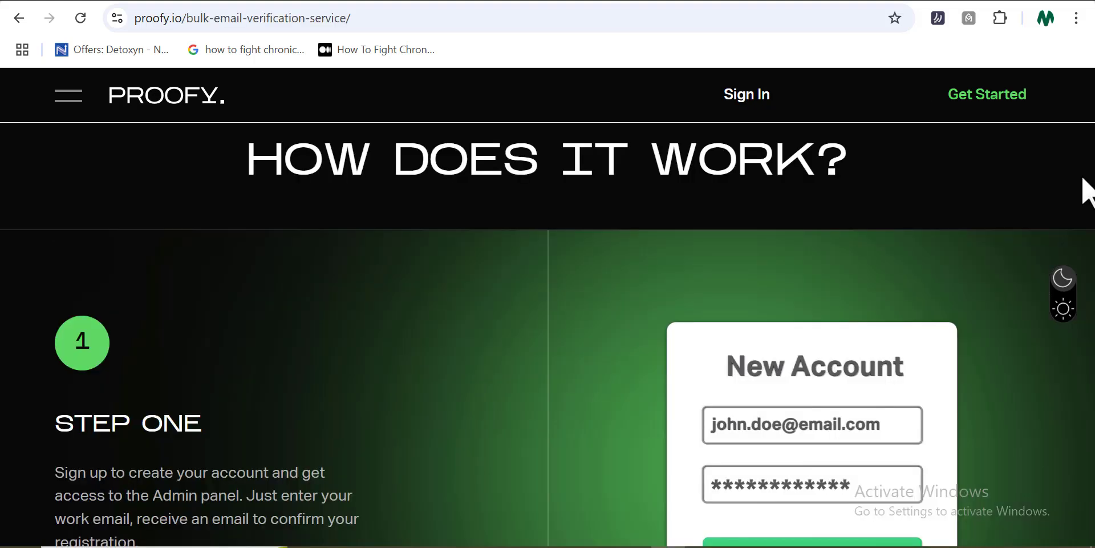
Scroll down through Steps Two and Three and the FAQ to the GET STARTED banner
{"action": "scroll", "coordinate": [1087, 191], "scroll_direction": "down", "scroll_amount": 3}
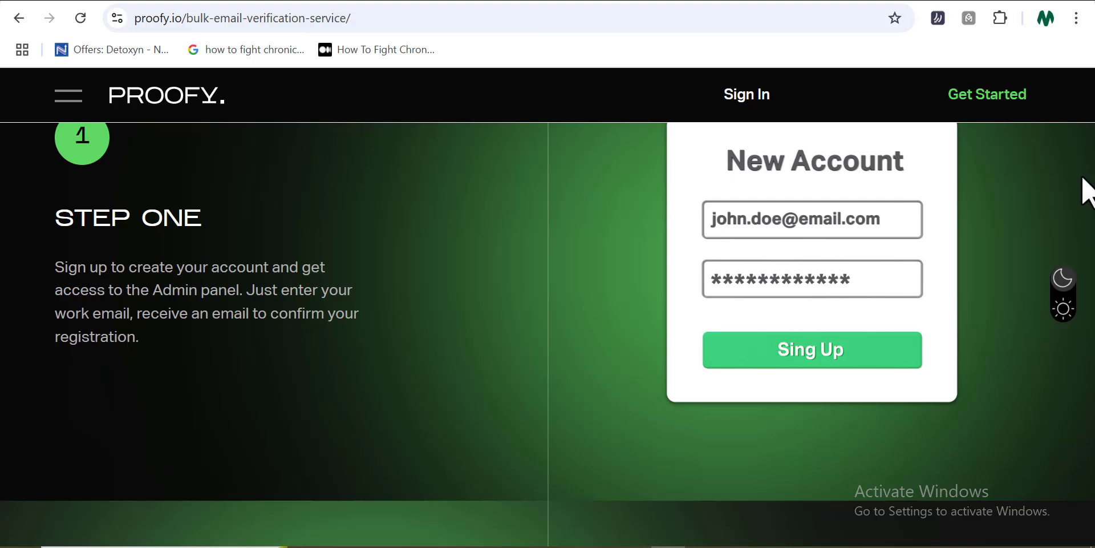
{"action": "scroll", "coordinate": [1087, 191], "scroll_direction": "down", "scroll_amount": 5}
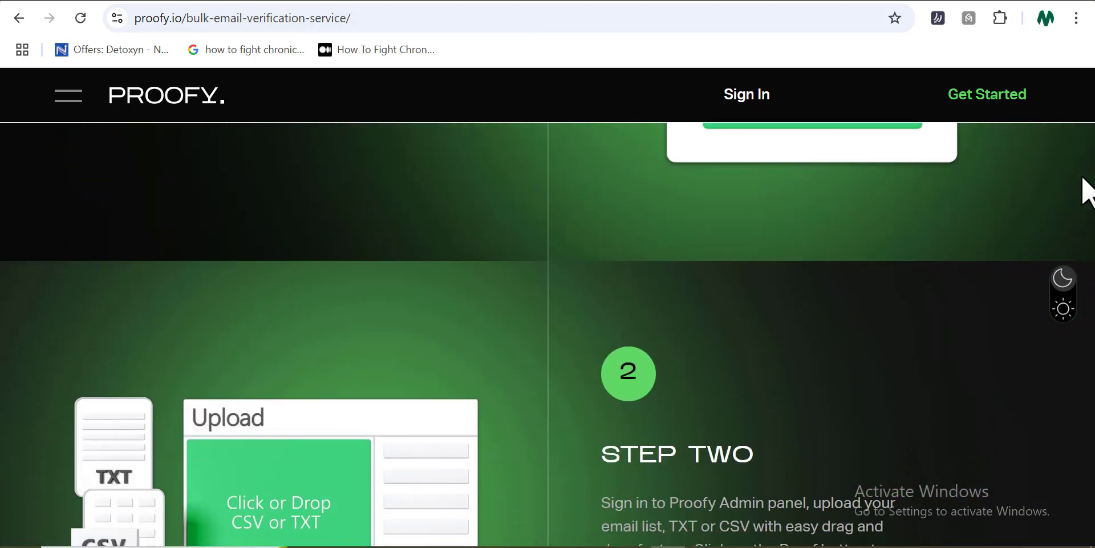
{"action": "scroll", "coordinate": [1087, 191], "scroll_direction": "down", "scroll_amount": 2}
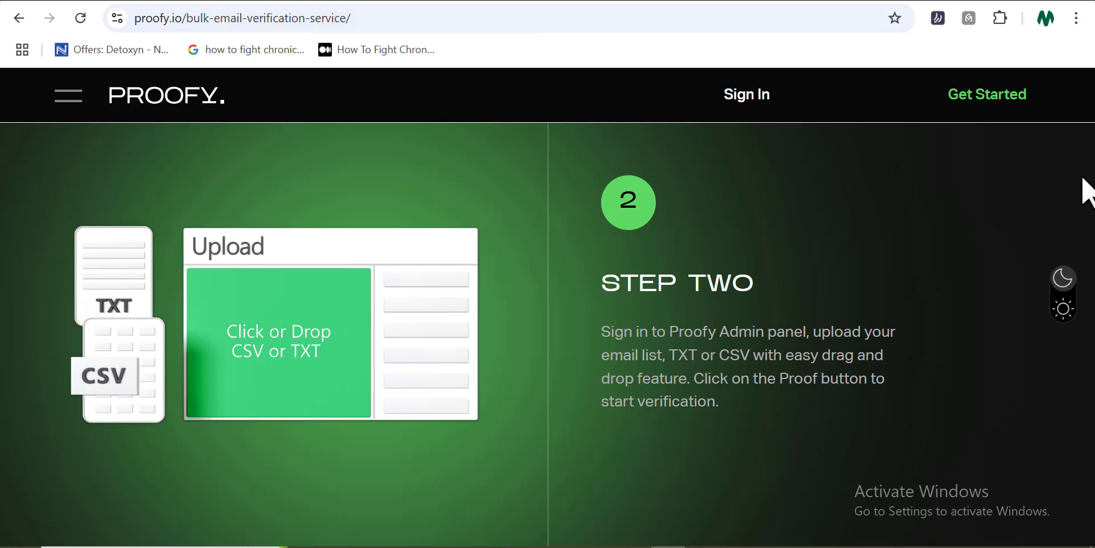
{"action": "scroll", "coordinate": [1087, 191], "scroll_direction": "down", "scroll_amount": 5}
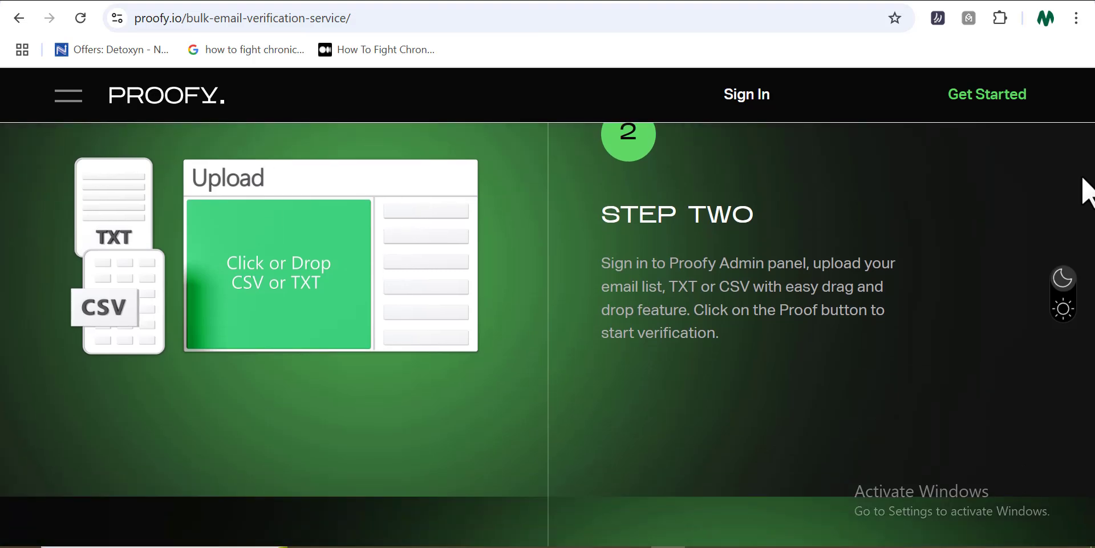
{"action": "scroll", "coordinate": [1086, 191], "scroll_direction": "down", "scroll_amount": 4}
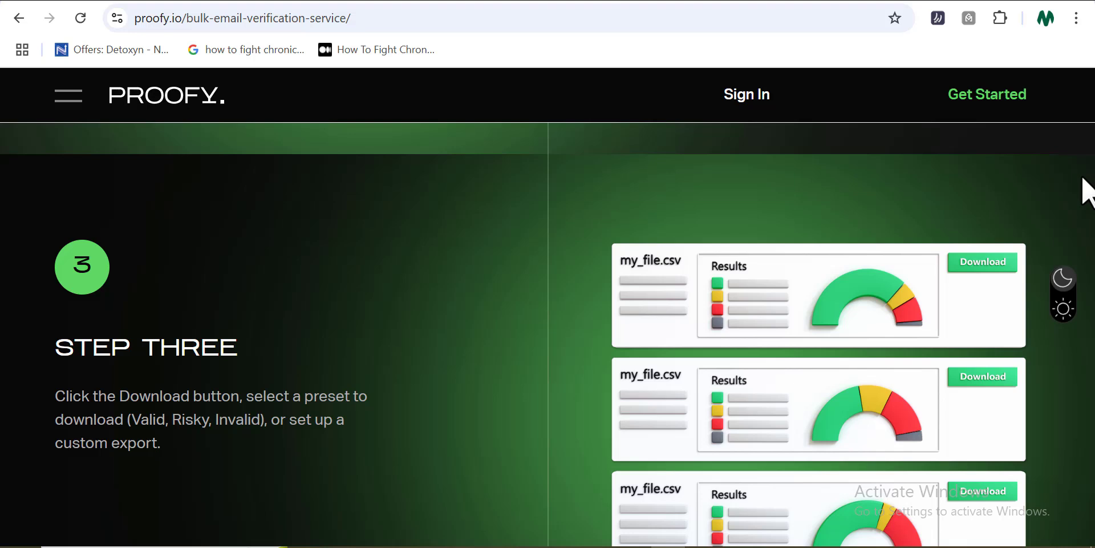
{"action": "scroll", "coordinate": [1087, 191], "scroll_direction": "down", "scroll_amount": 5}
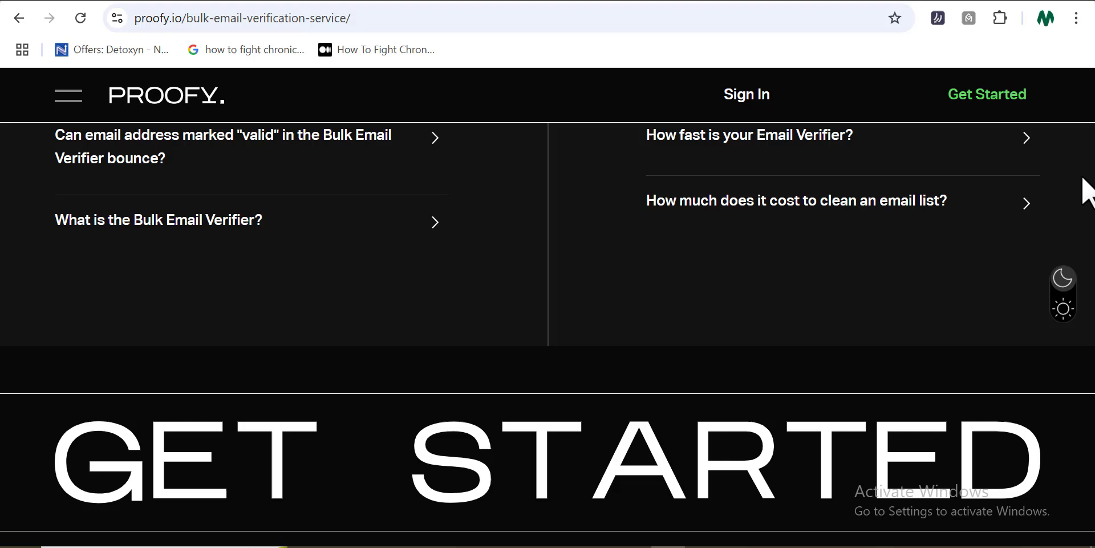
{"action": "scroll", "coordinate": [1086, 191], "scroll_direction": "down", "scroll_amount": 2}
{"action": "scroll", "coordinate": [1086, 191], "scroll_direction": "down", "scroll_amount": 3}
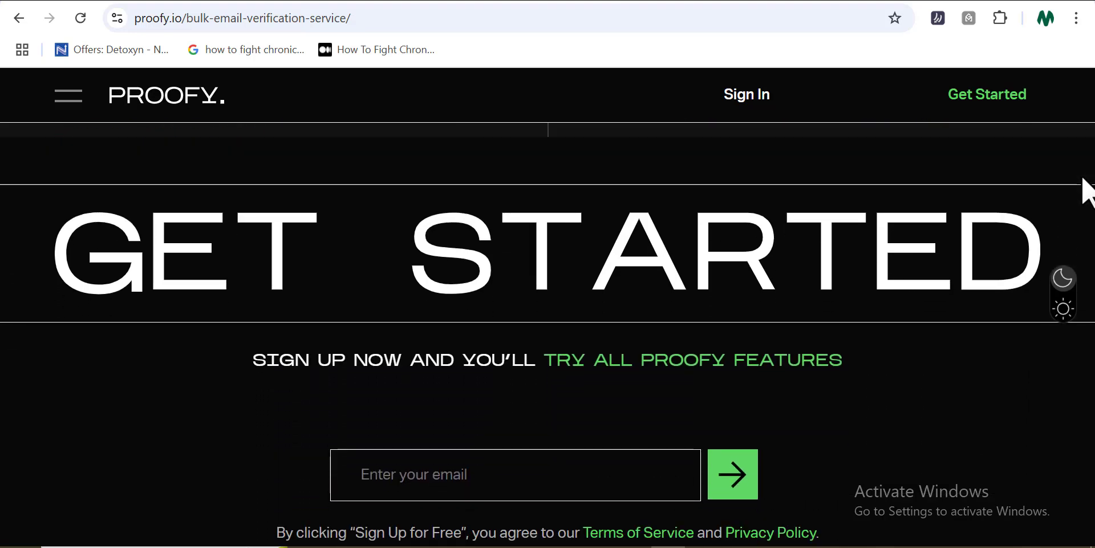
Sign up with the user's full name, e-mail and password, accepting the Terms of Use
{"action": "left_click", "coordinate": [1027, 102]}
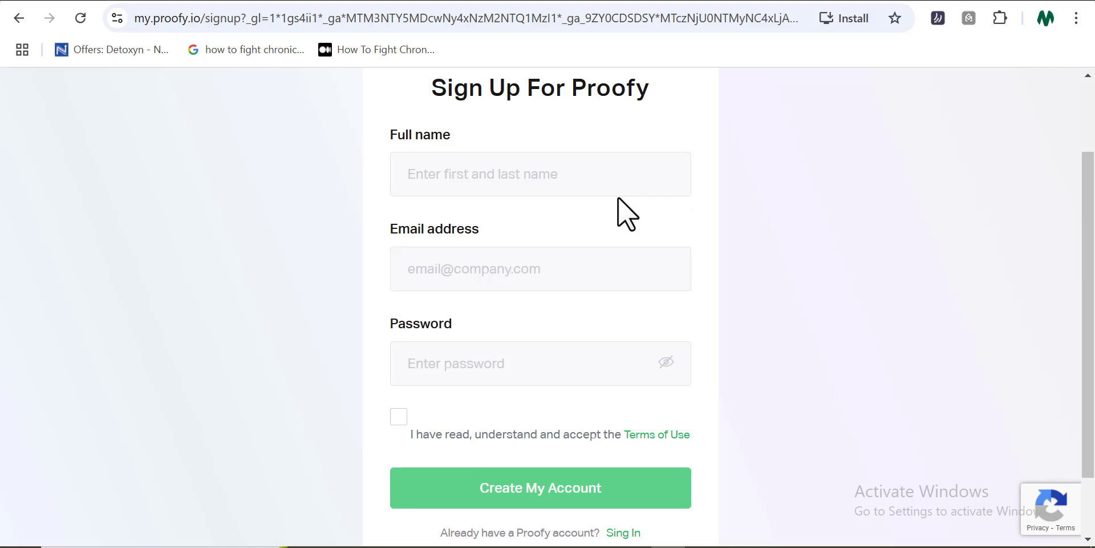
{"action": "left_click", "coordinate": [613, 173]}
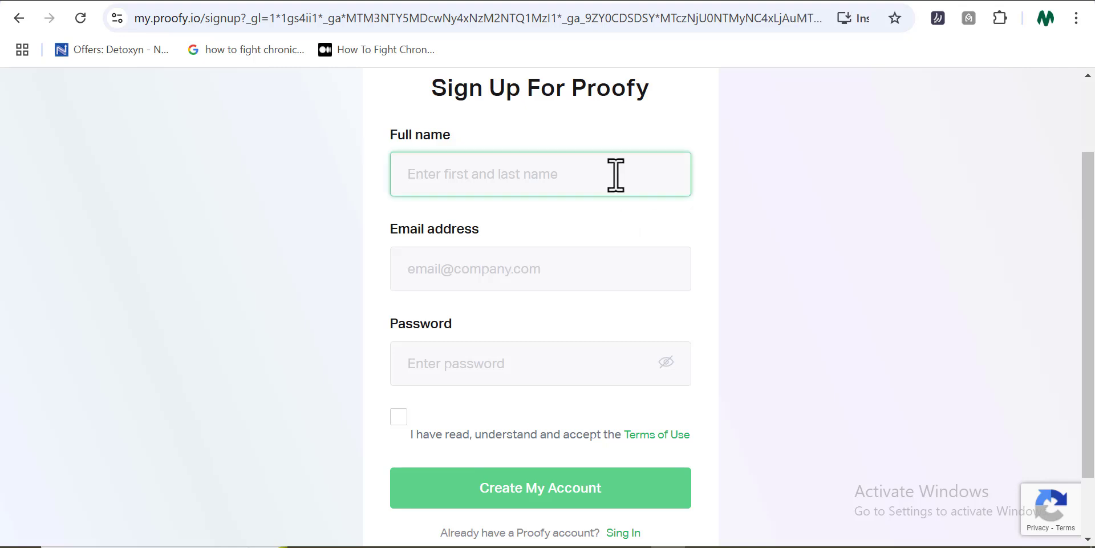
{"action": "type", "text": "John Doe"}
{"action": "left_click", "coordinate": [601, 266]}
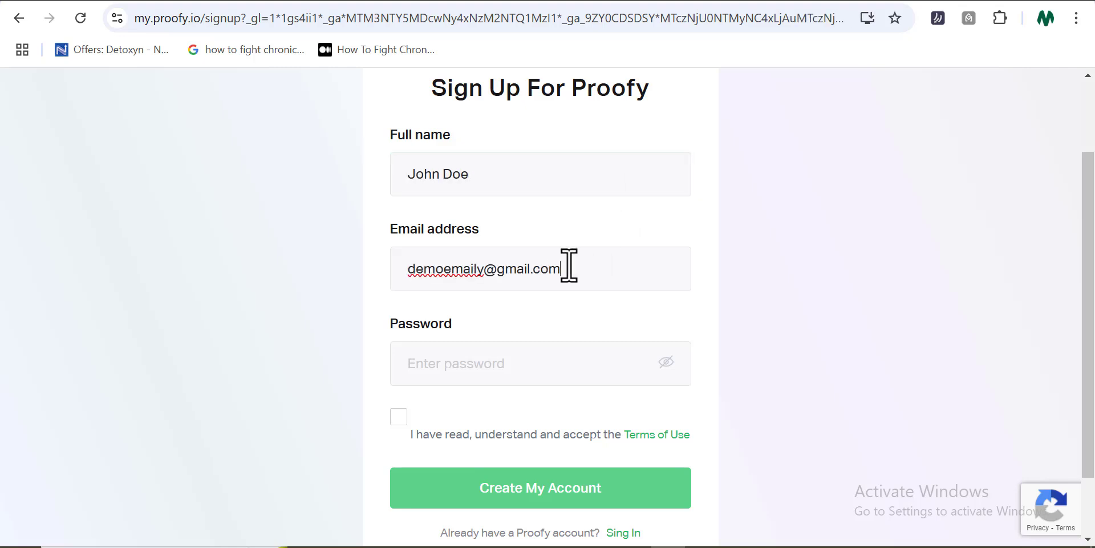
{"action": "left_click", "coordinate": [546, 365]}
{"action": "type", "text": "********"}
{"action": "left_click", "coordinate": [398, 417]}
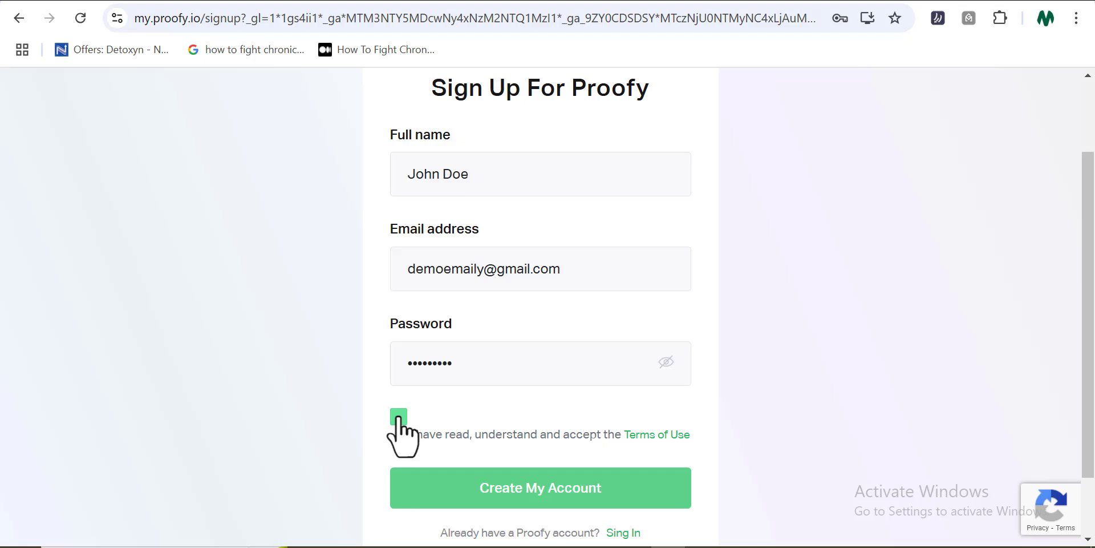
{"action": "left_click", "coordinate": [577, 497]}
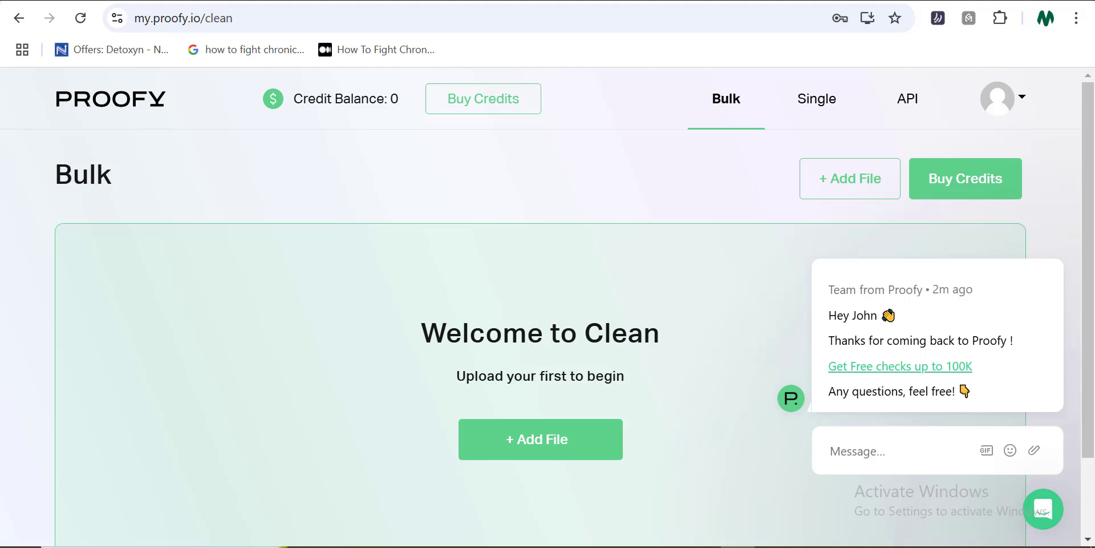
{"action": "scroll", "coordinate": [546, 373], "scroll_direction": "down", "scroll_amount": 1}
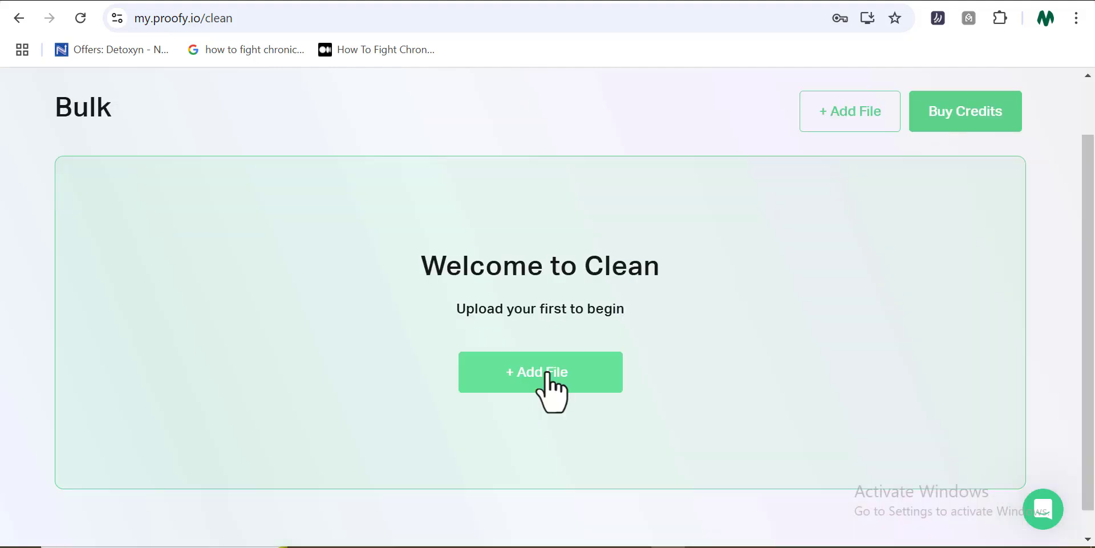
Open + Add File, browse the Integration list, and launch the computer file picker
{"action": "left_click", "coordinate": [548, 377]}
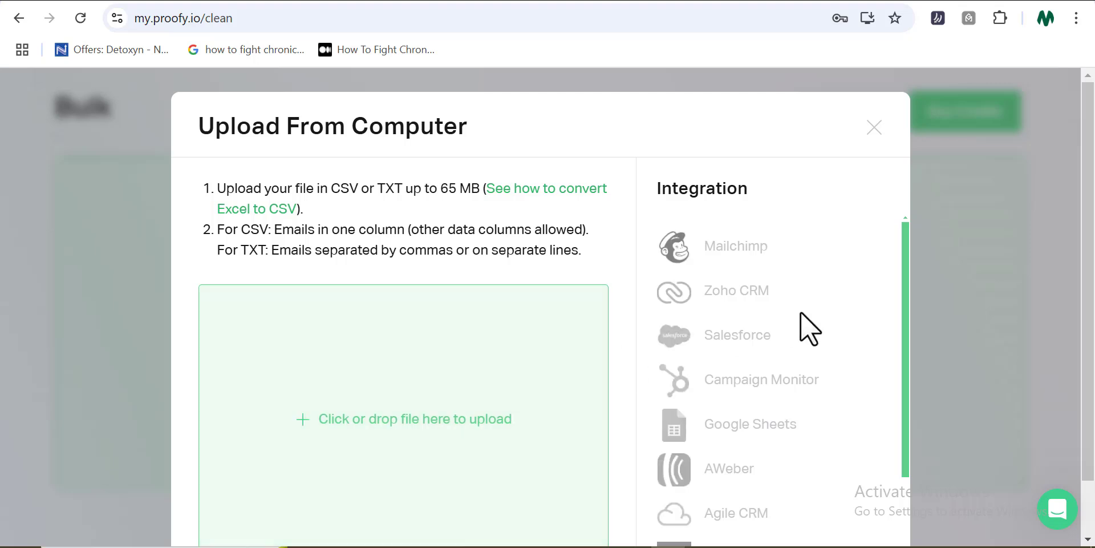
{"action": "scroll", "coordinate": [903, 343], "scroll_direction": "down", "scroll_amount": 2}
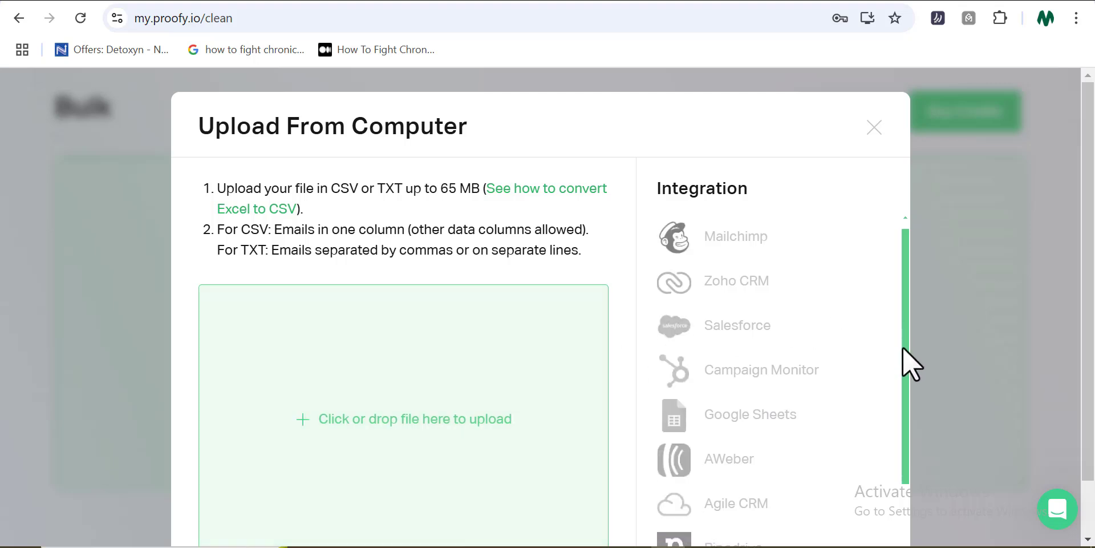
{"action": "scroll", "coordinate": [897, 415], "scroll_direction": "down", "scroll_amount": 1}
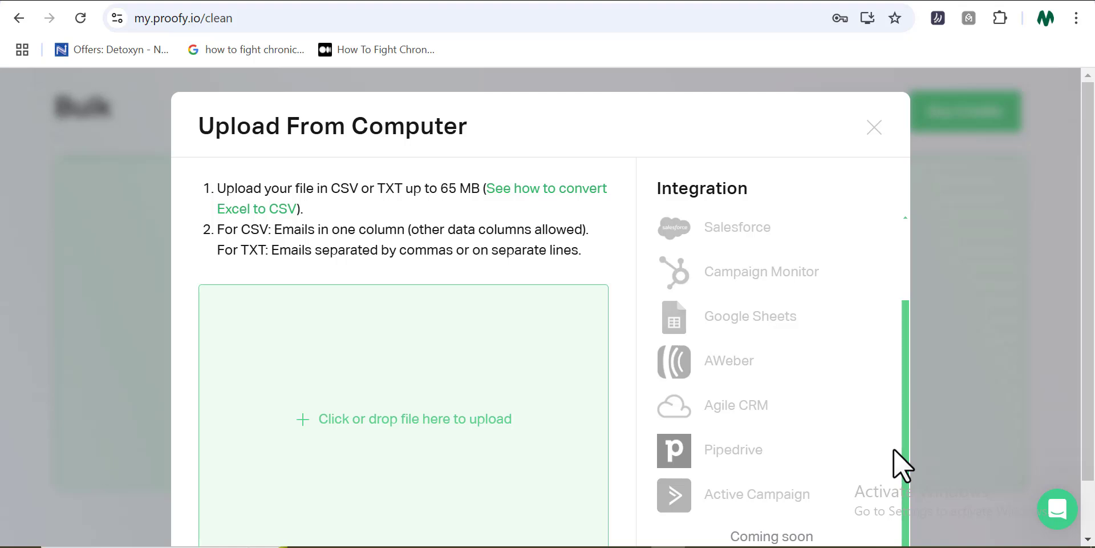
{"action": "left_click_drag", "start_coordinate": [902, 450], "coordinate": [915, 340]}
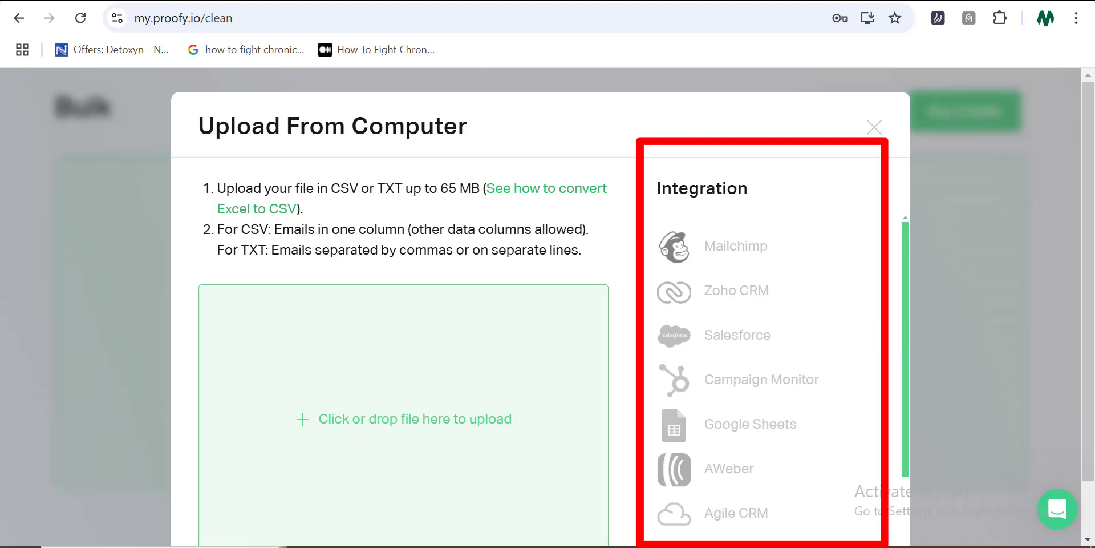
{"action": "scroll", "coordinate": [764, 370], "scroll_direction": "down", "scroll_amount": 2}
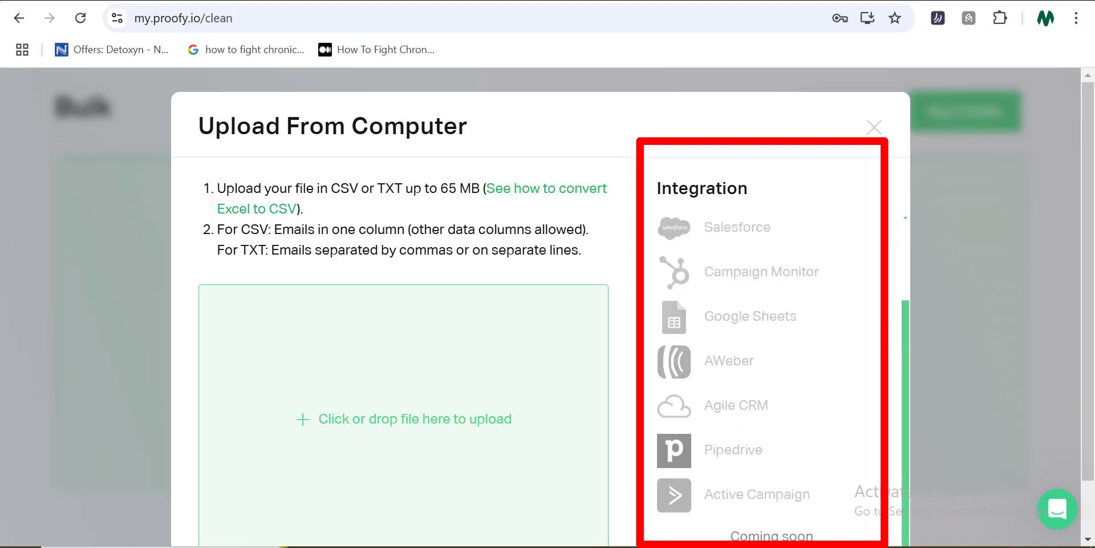
{"action": "scroll", "coordinate": [914, 317], "scroll_direction": "up", "scroll_amount": 2}
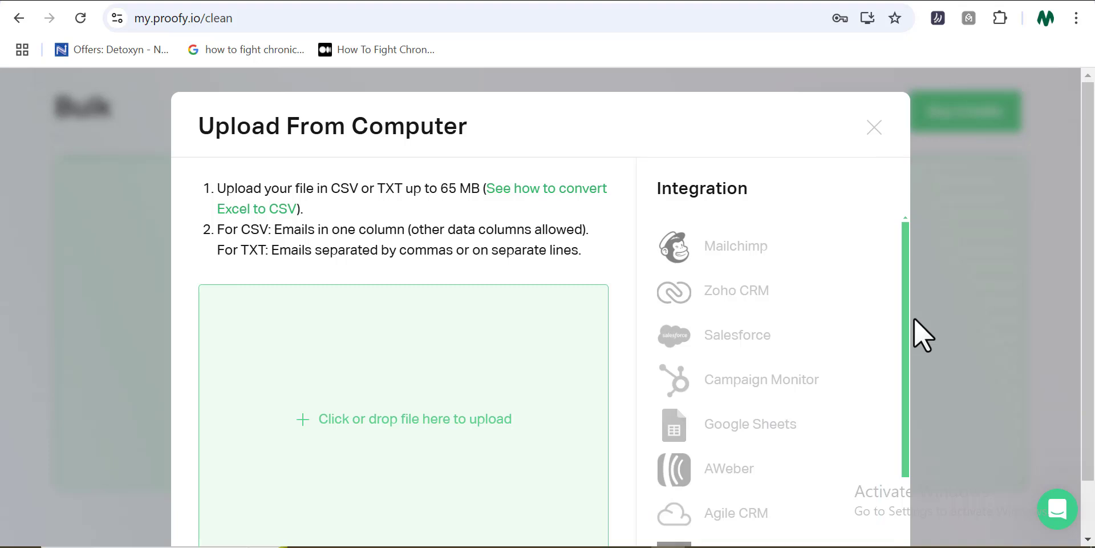
{"action": "scroll", "coordinate": [770, 371], "scroll_direction": "down", "scroll_amount": 2}
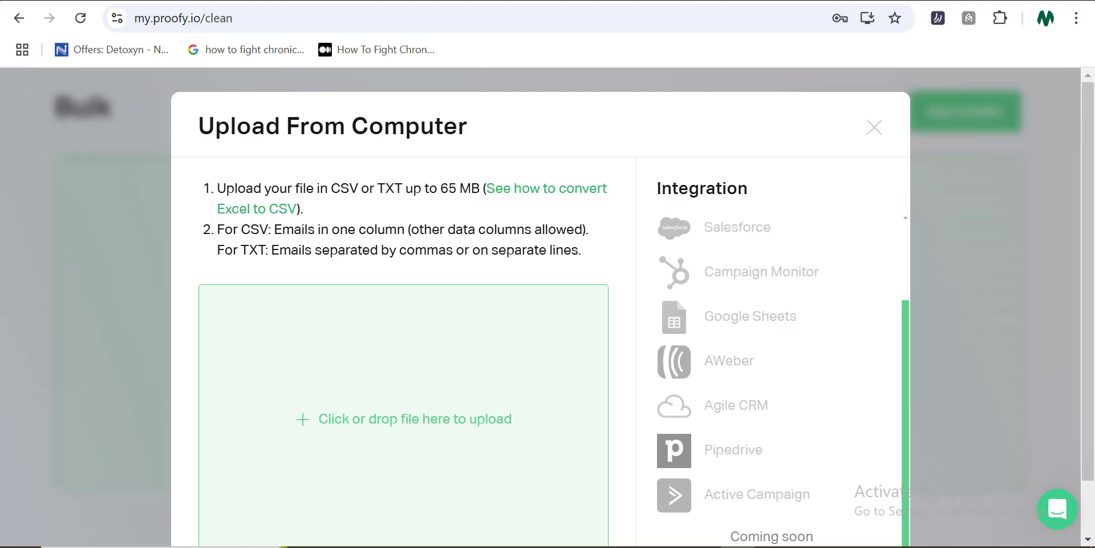
{"action": "scroll", "coordinate": [153, 194], "scroll_direction": "up", "scroll_amount": 5}
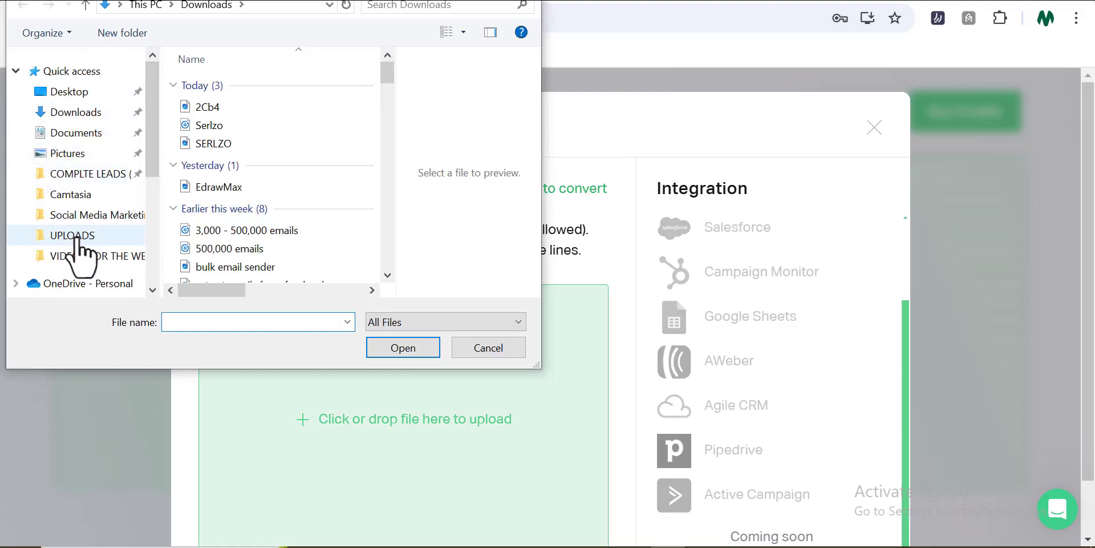
Upload the All US Cities V2 file from the COMPLTE LEADS folder
{"action": "left_click", "coordinate": [94, 175]}
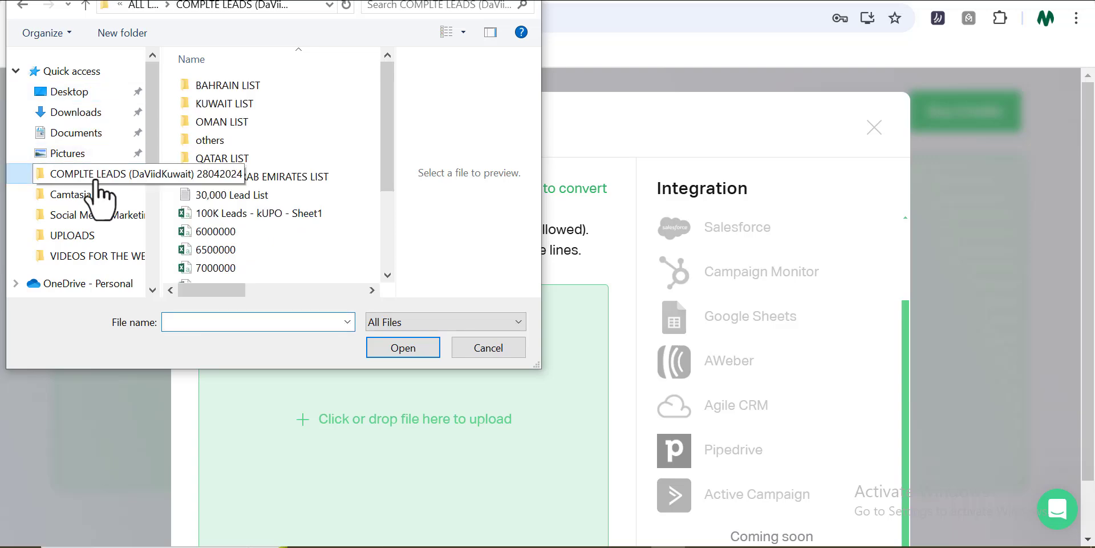
{"action": "left_click_drag", "start_coordinate": [384, 167], "coordinate": [374, 252]}
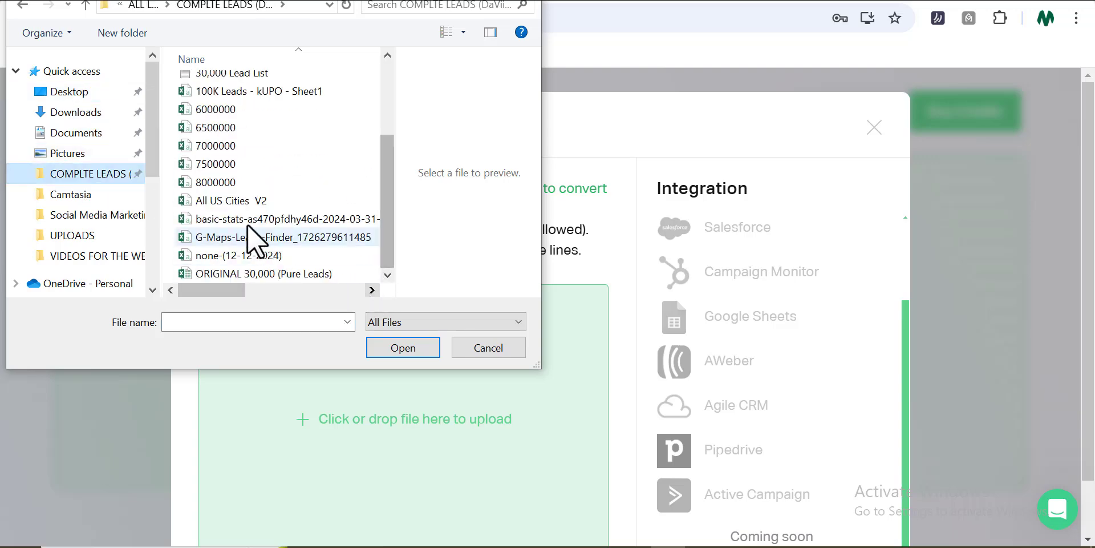
{"action": "left_click", "coordinate": [239, 200]}
{"action": "left_click", "coordinate": [384, 342]}
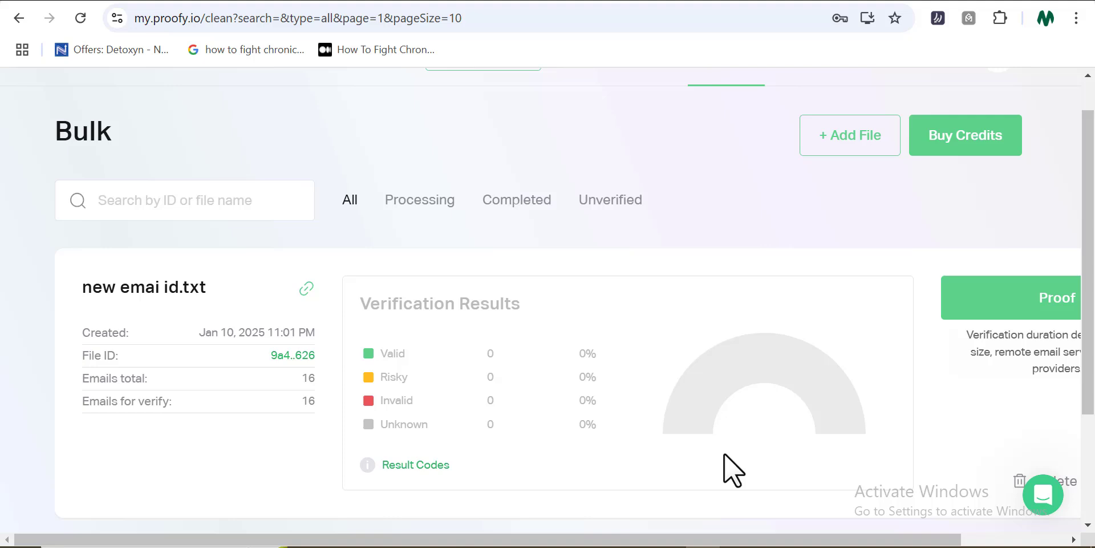
Scroll the Bulk page to view the 'new emai id.txt' card listing 16 emails
{"action": "left_click_drag", "start_coordinate": [705, 541], "coordinate": [730, 541]}
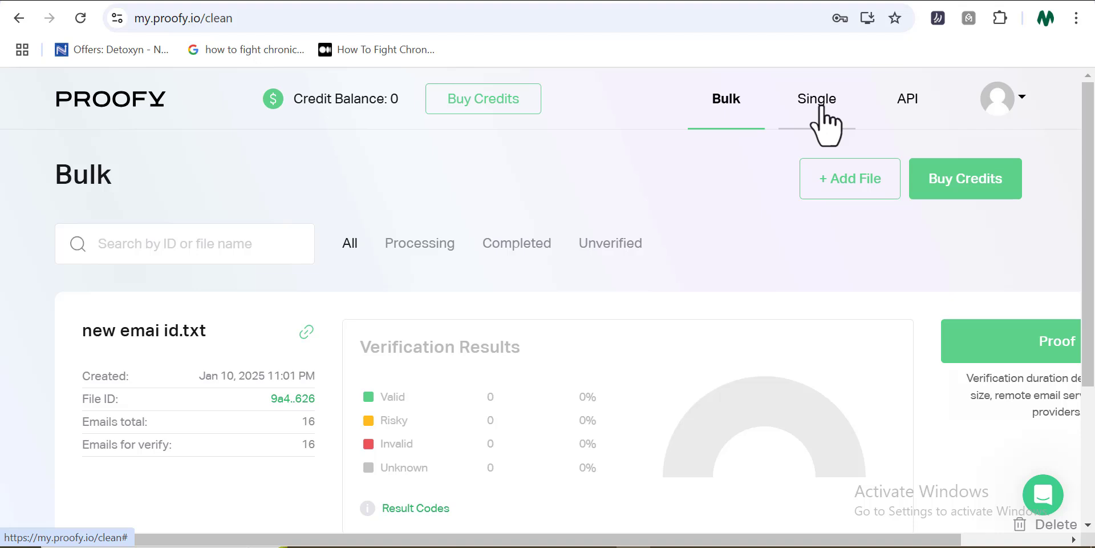
{"action": "left_click", "coordinate": [820, 100]}
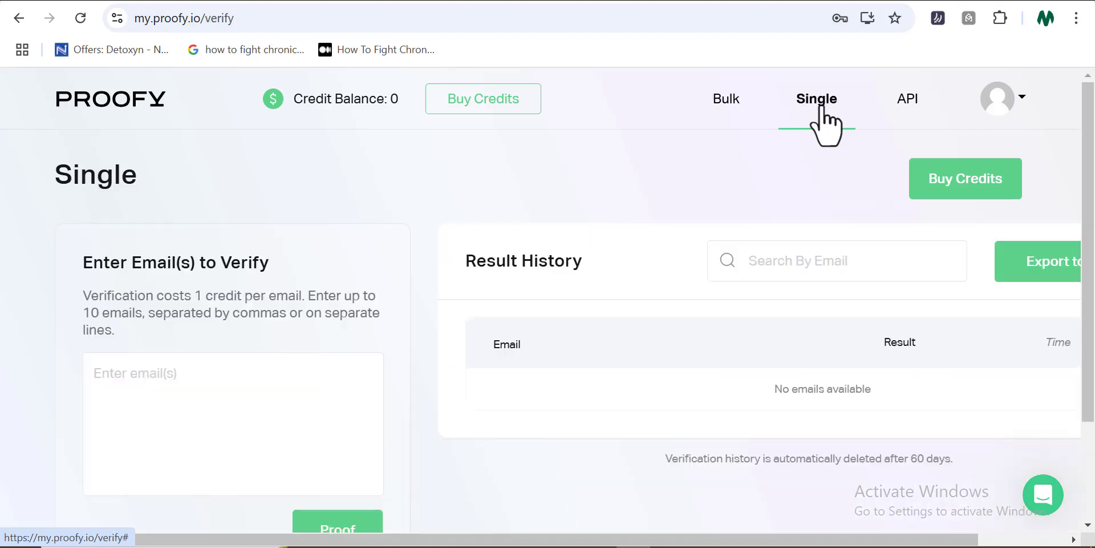
{"action": "scroll", "coordinate": [187, 320], "scroll_direction": "down", "scroll_amount": 1}
{"action": "left_click", "coordinate": [187, 321]}
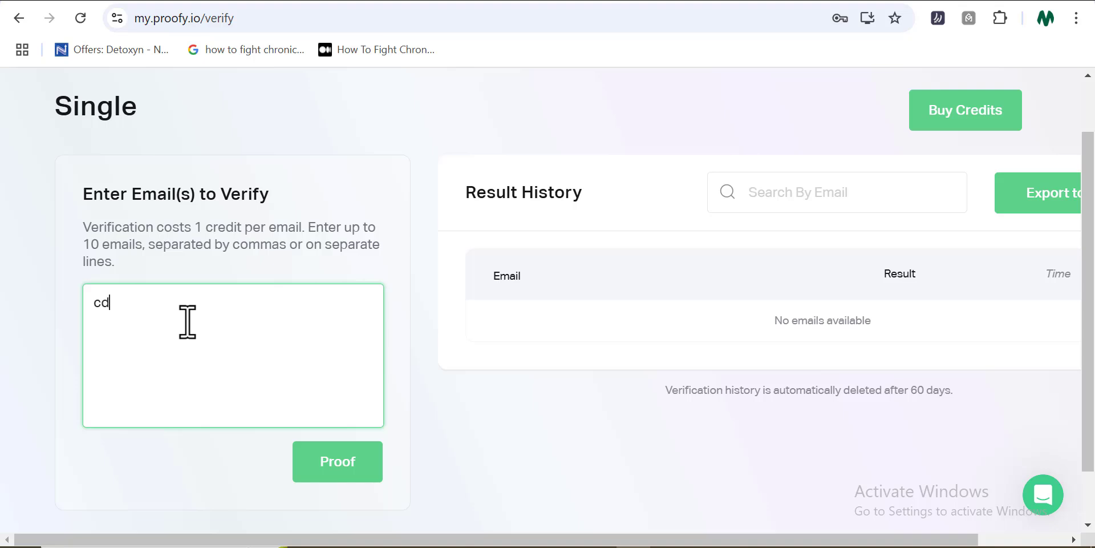
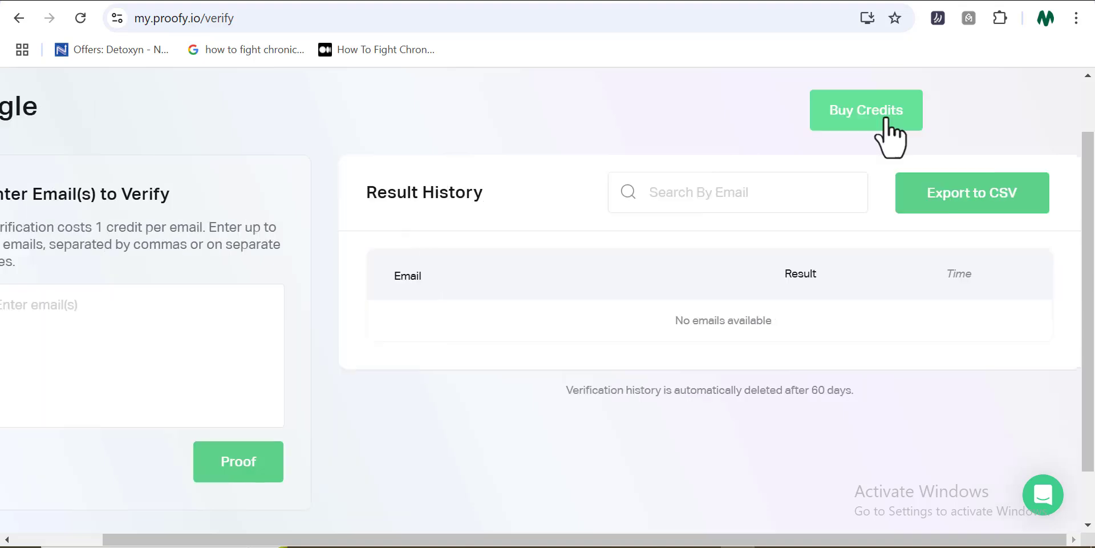
Open Buy Credits and scroll through the $4 trial, pay-as-you-go packages and key features
{"action": "left_click", "coordinate": [888, 122]}
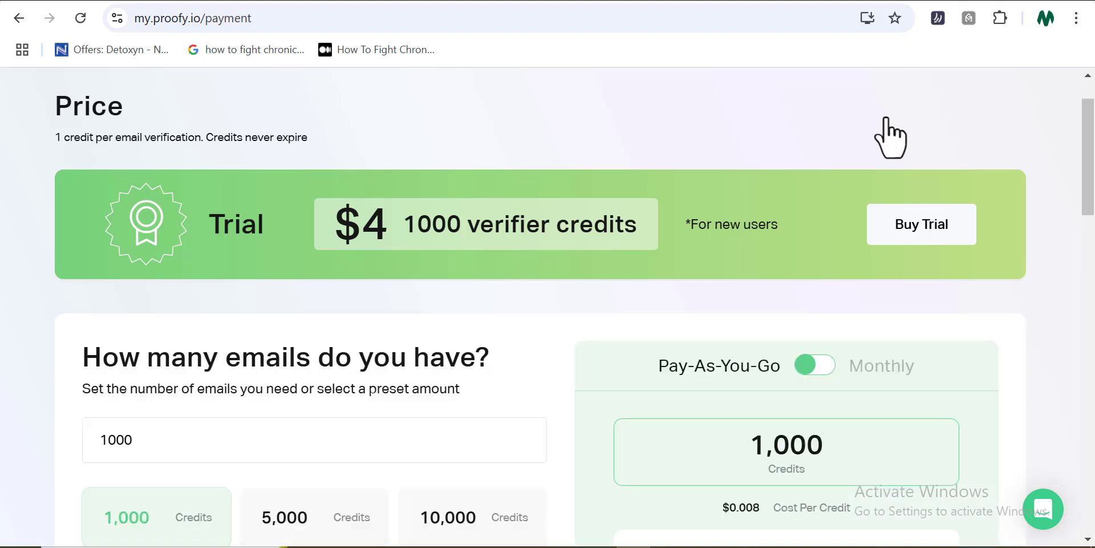
{"action": "scroll", "coordinate": [890, 137], "scroll_direction": "down", "scroll_amount": 1}
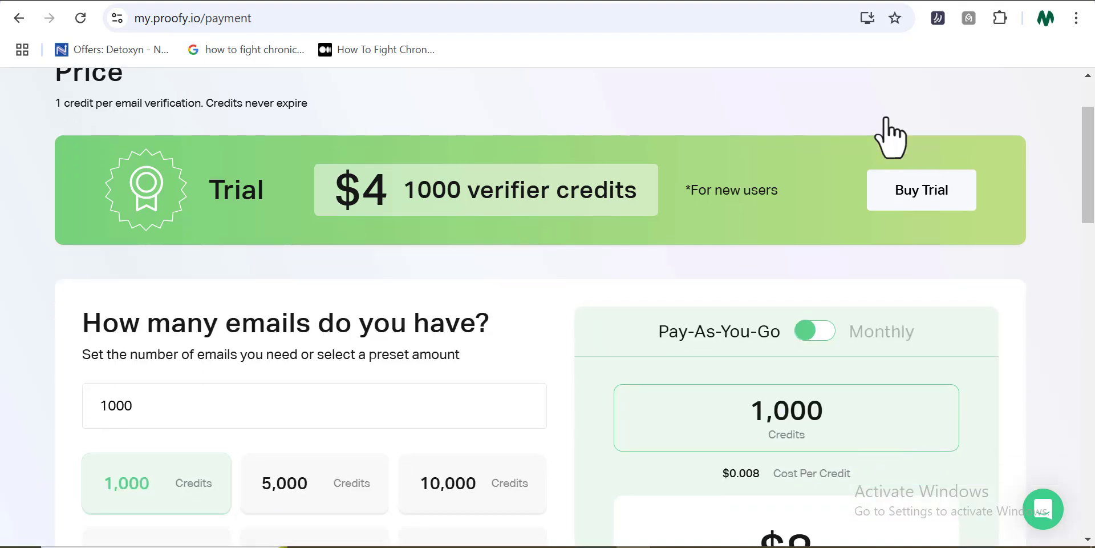
{"action": "scroll", "coordinate": [890, 137], "scroll_direction": "down", "scroll_amount": 1}
{"action": "scroll", "coordinate": [890, 137], "scroll_direction": "down", "scroll_amount": 1}
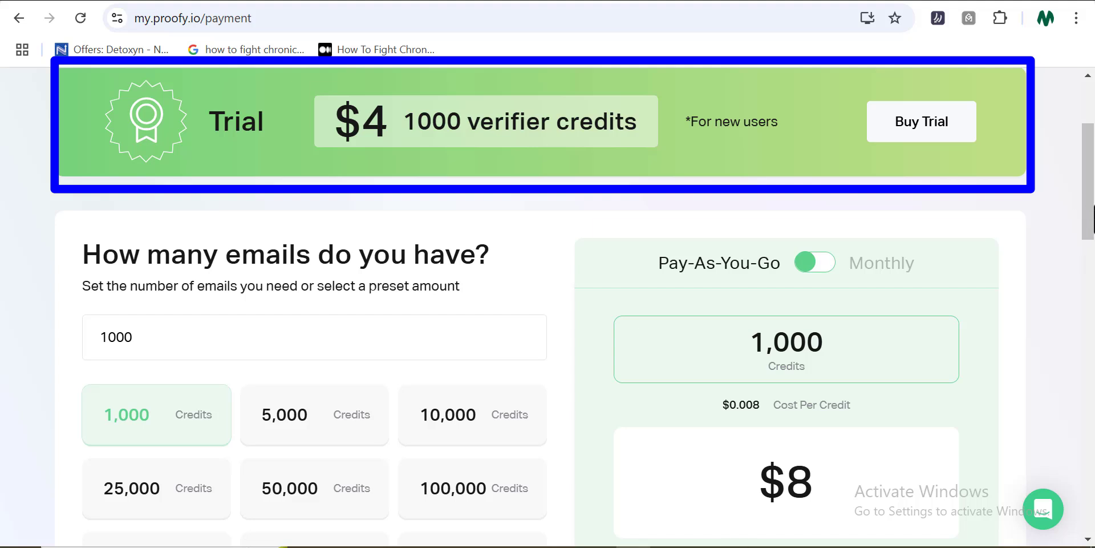
{"action": "scroll", "coordinate": [1093, 220], "scroll_direction": "down", "scroll_amount": 2}
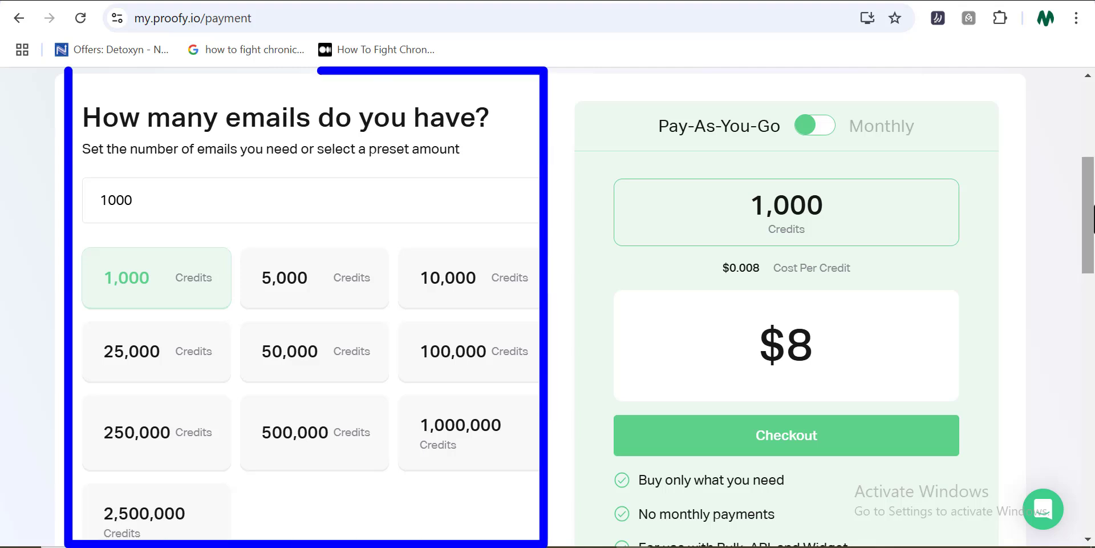
{"action": "scroll", "coordinate": [1093, 220], "scroll_direction": "down", "scroll_amount": 1}
{"action": "scroll", "coordinate": [1093, 219], "scroll_direction": "down", "scroll_amount": 1}
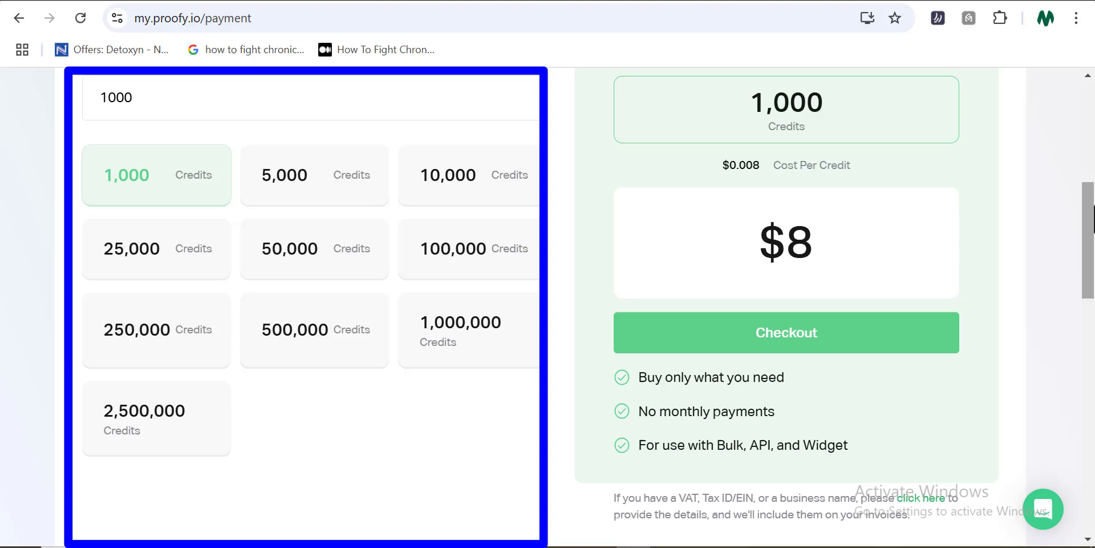
{"action": "scroll", "coordinate": [575, 306], "scroll_direction": "down", "scroll_amount": 2}
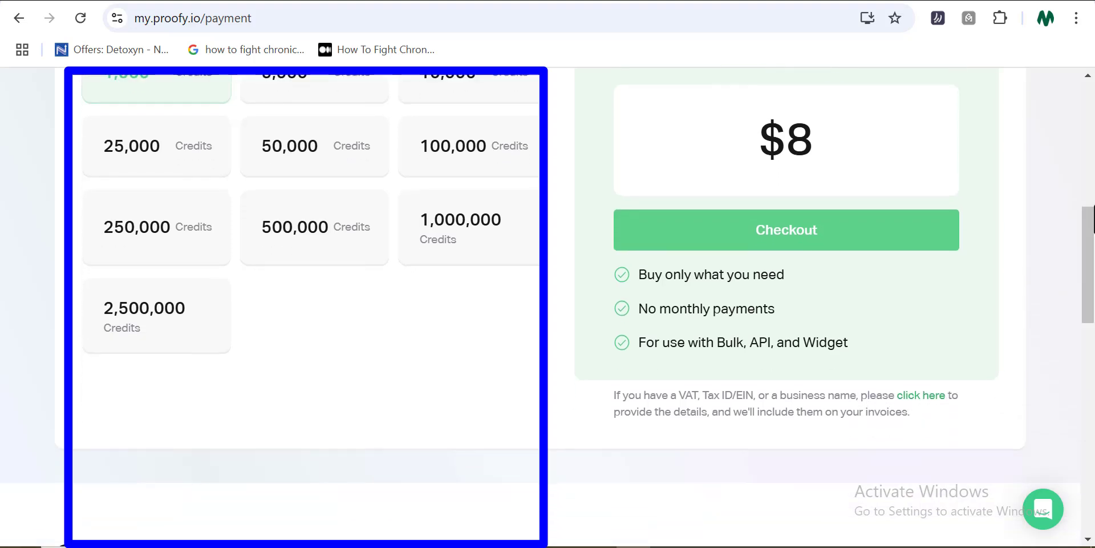
{"action": "scroll", "coordinate": [547, 306], "scroll_direction": "down", "scroll_amount": 6}
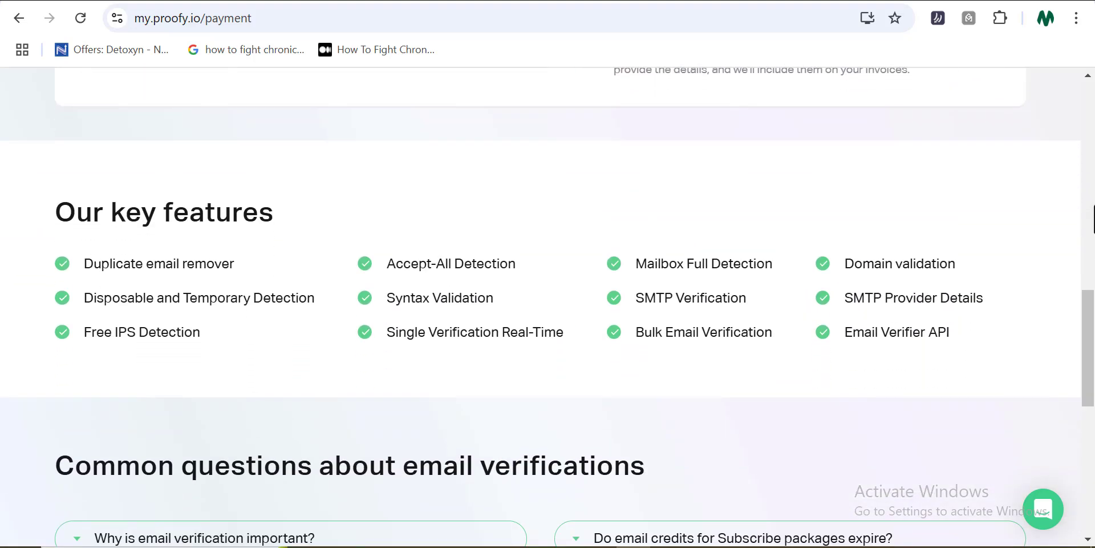
{"action": "scroll", "coordinate": [548, 307], "scroll_direction": "up", "scroll_amount": 8}
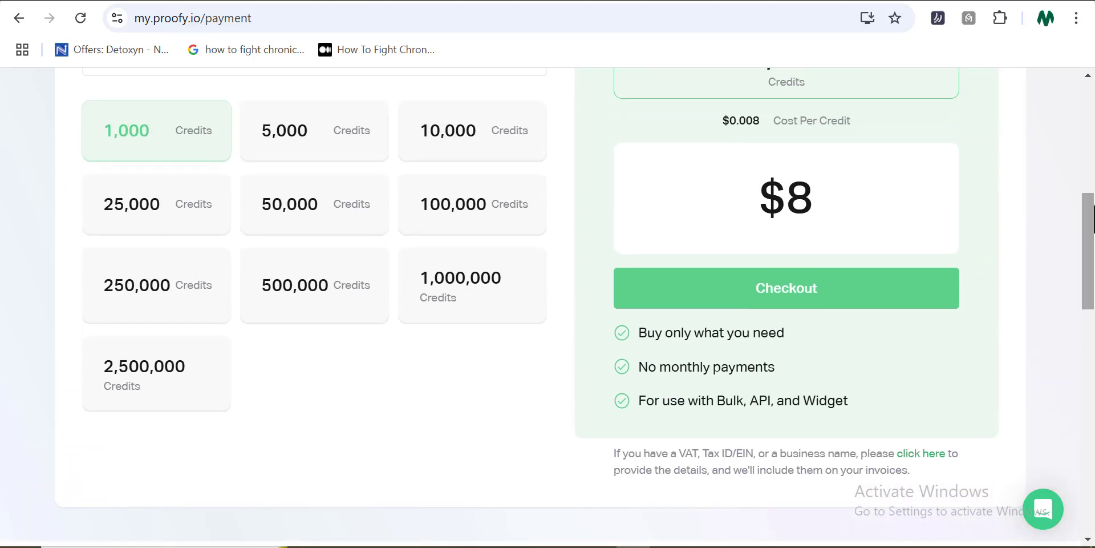
Scroll Proofy's Software Advice profile (4.8 from 535 reviews) to the five-star 'Very good tool' review
{"action": "scroll", "coordinate": [547, 306], "scroll_direction": "up", "scroll_amount": 1}
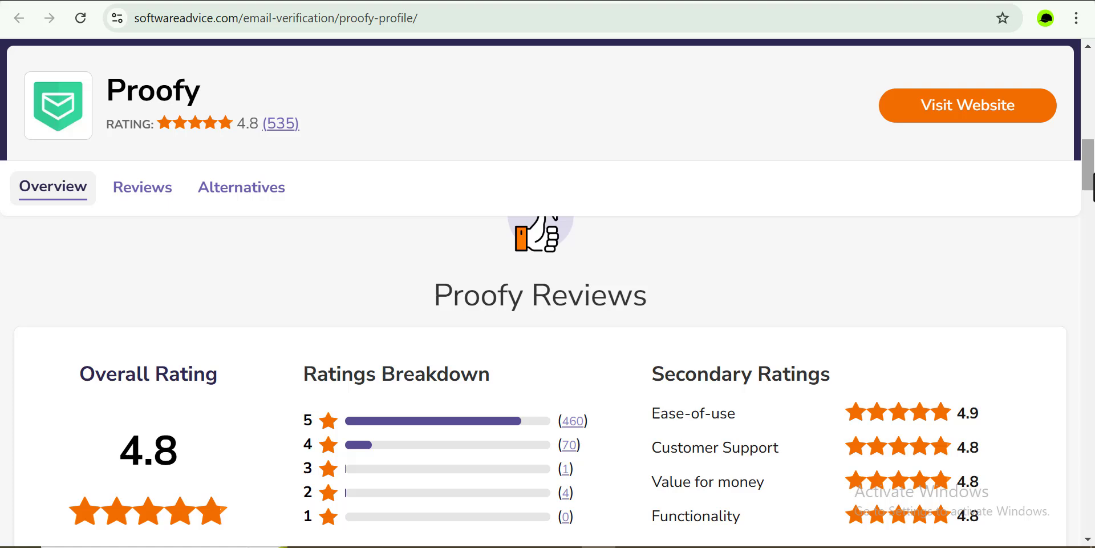
{"action": "scroll", "coordinate": [548, 337], "scroll_direction": "down", "scroll_amount": 2}
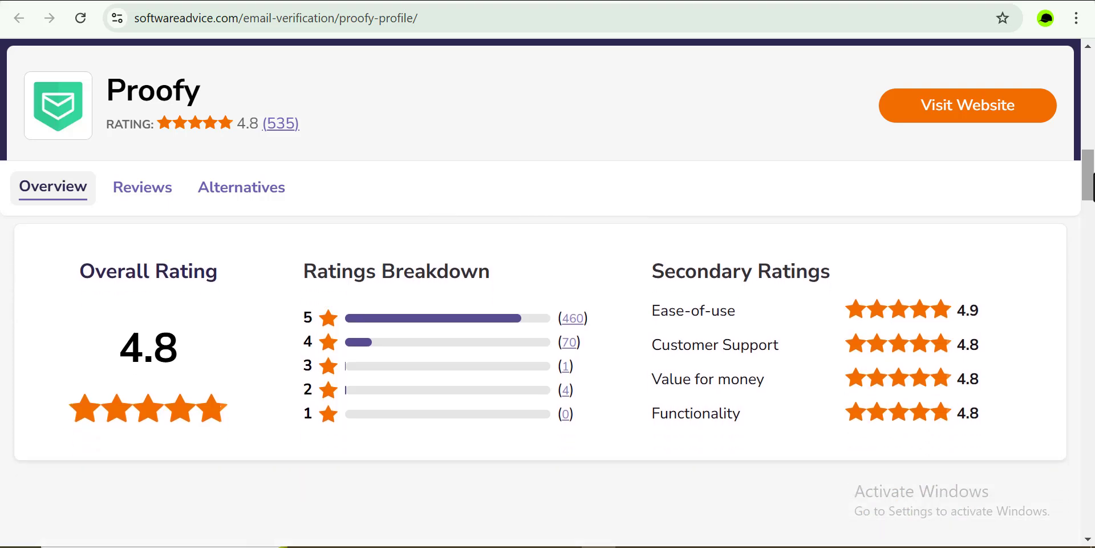
{"action": "scroll", "coordinate": [547, 343], "scroll_direction": "down", "scroll_amount": 5}
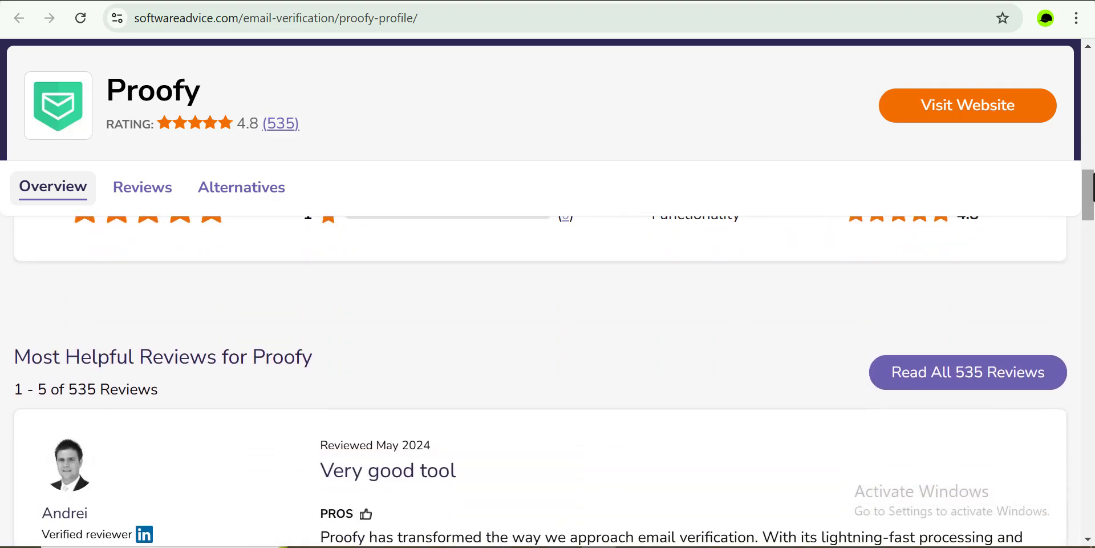
{"action": "scroll", "coordinate": [547, 360], "scroll_direction": "down", "scroll_amount": 2}
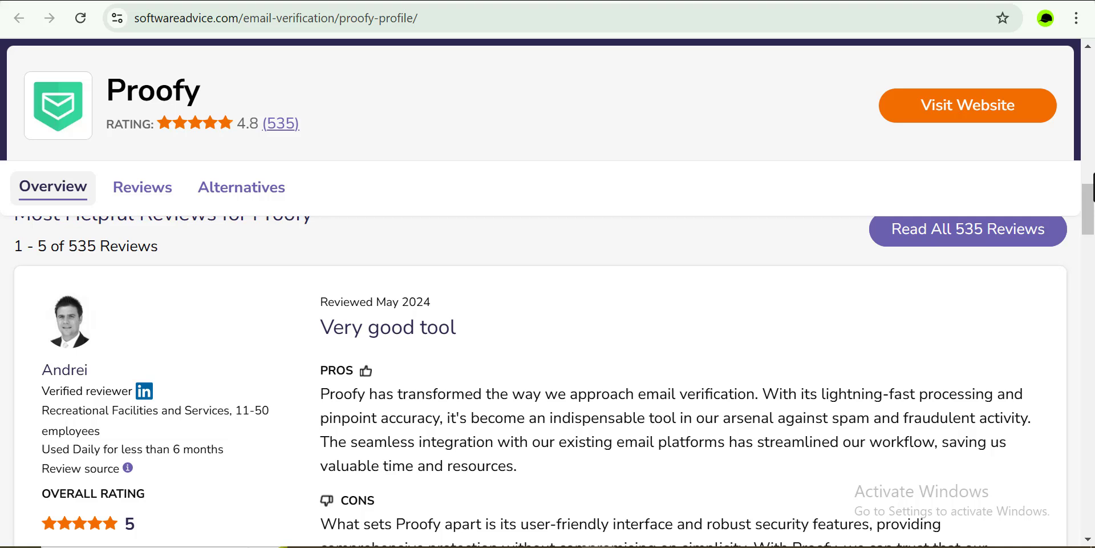
{"action": "scroll", "coordinate": [547, 365], "scroll_direction": "down", "scroll_amount": 1}
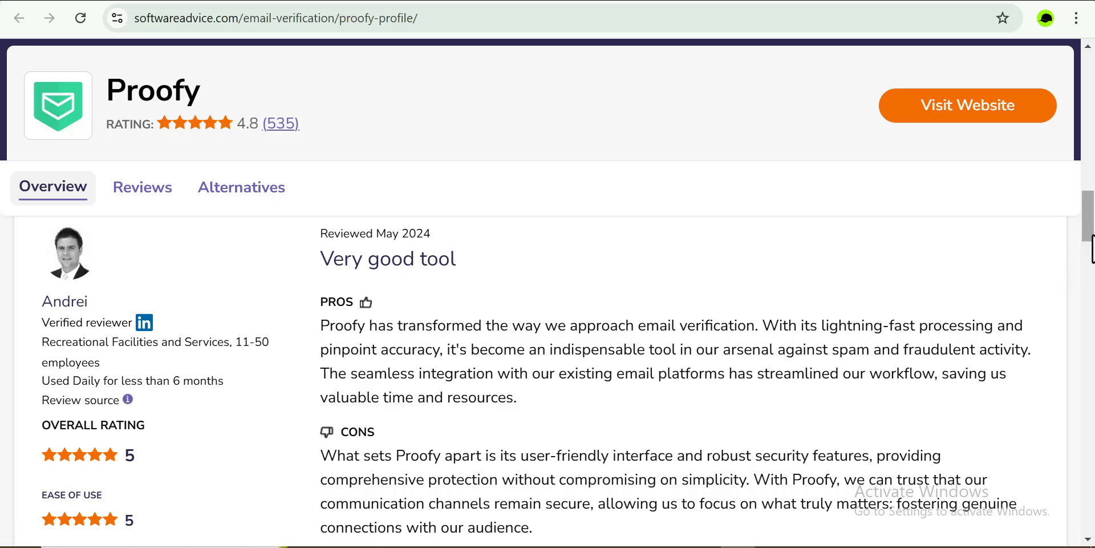
{"action": "left_click_drag", "start_coordinate": [1090, 232], "coordinate": [1091, 242]}
{"action": "scroll", "coordinate": [1092, 244], "scroll_direction": "down", "scroll_amount": 2}
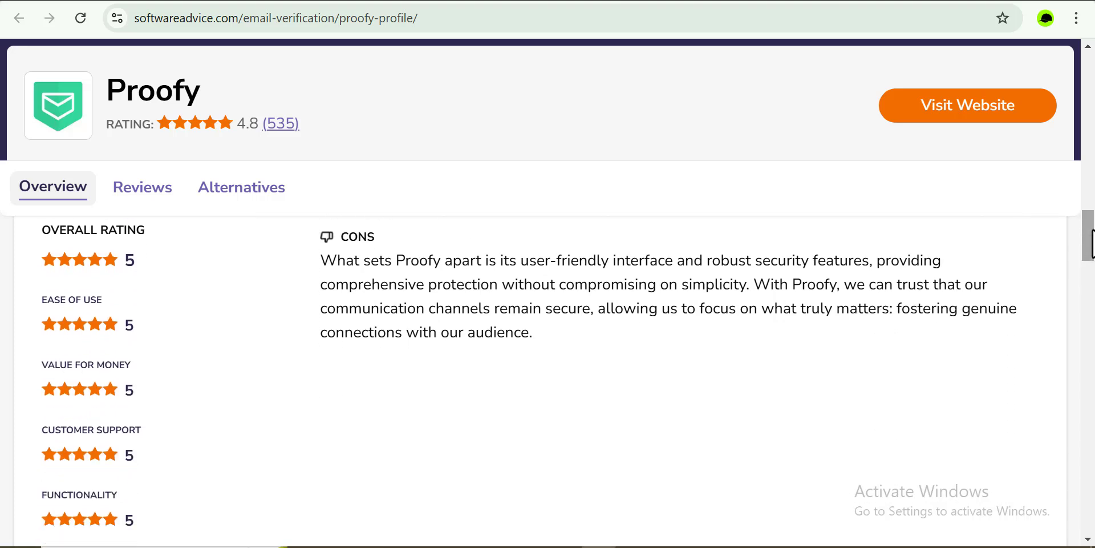
{"action": "scroll", "coordinate": [1092, 243], "scroll_direction": "down", "scroll_amount": 6}
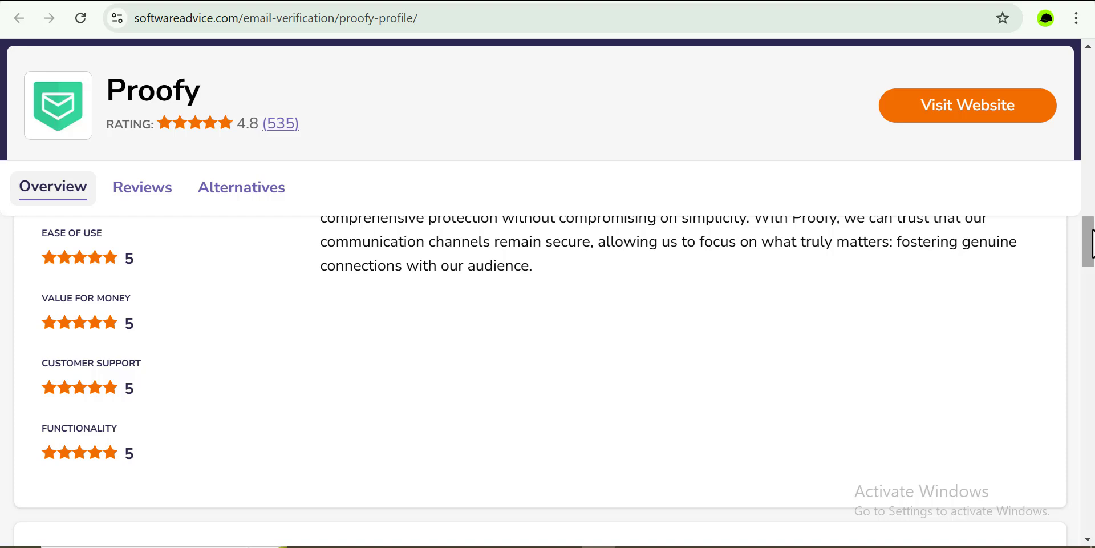
Scroll through the remaining Proofy reviews down to the Read All 535 Reviews button
{"action": "scroll", "coordinate": [1091, 243], "scroll_direction": "down", "scroll_amount": 3}
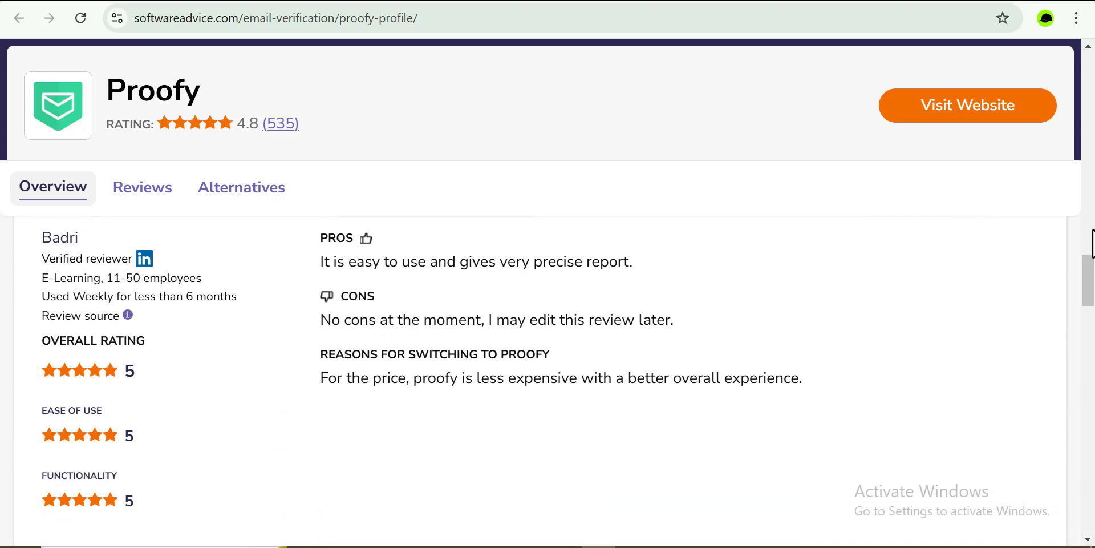
{"action": "scroll", "coordinate": [1091, 244], "scroll_direction": "down", "scroll_amount": 4}
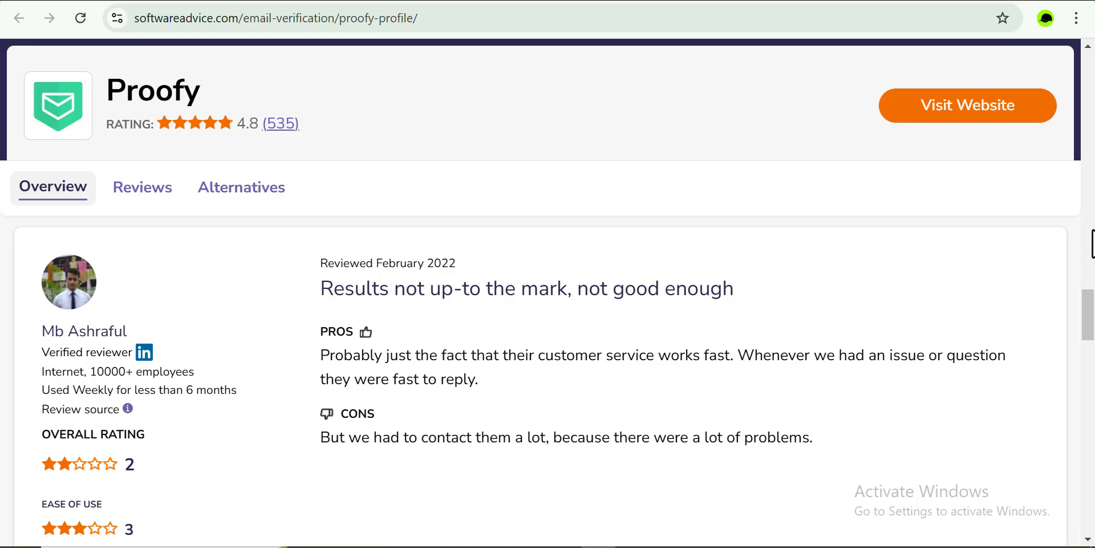
{"action": "scroll", "coordinate": [1092, 244], "scroll_direction": "down", "scroll_amount": 8}
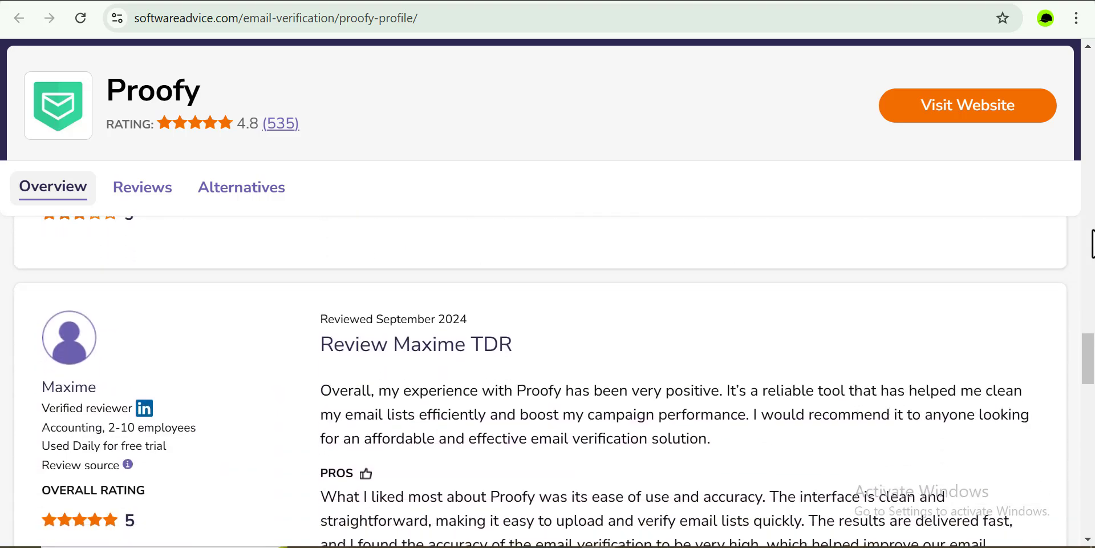
{"action": "scroll", "coordinate": [1092, 244], "scroll_direction": "down", "scroll_amount": 2}
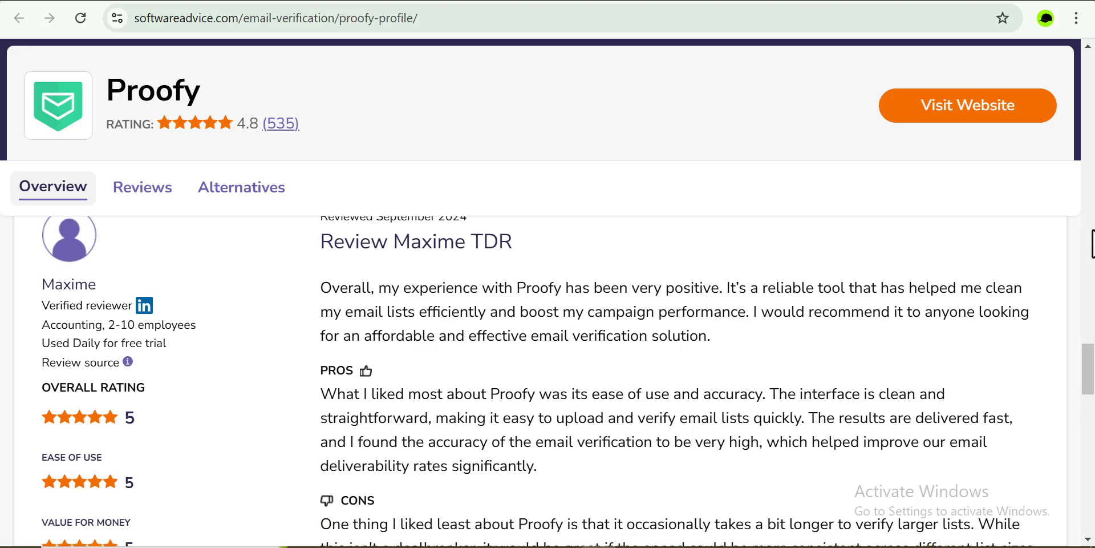
{"action": "scroll", "coordinate": [1092, 244], "scroll_direction": "down", "scroll_amount": 1}
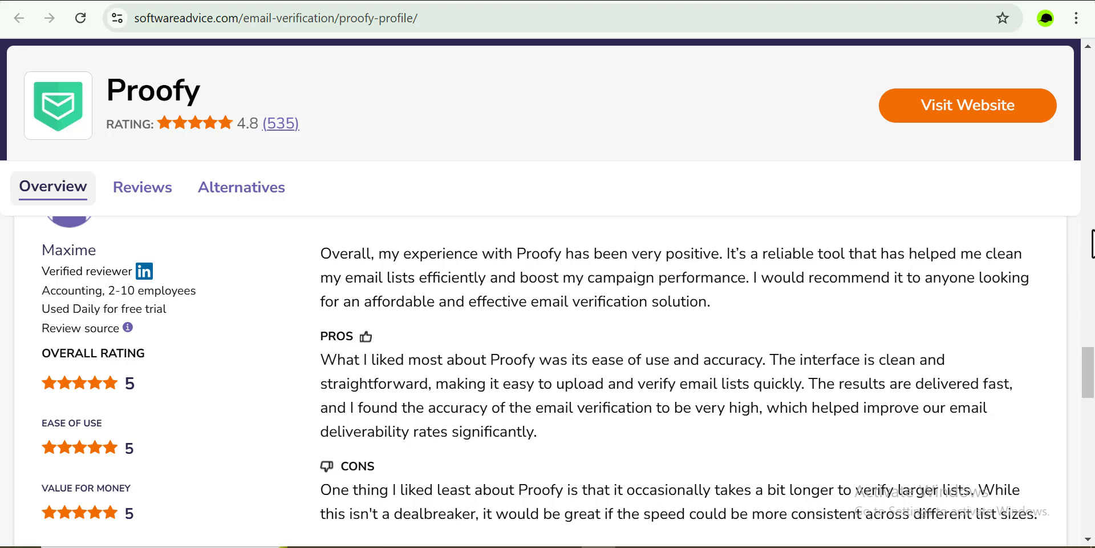
{"action": "scroll", "coordinate": [1093, 244], "scroll_direction": "down", "scroll_amount": 6}
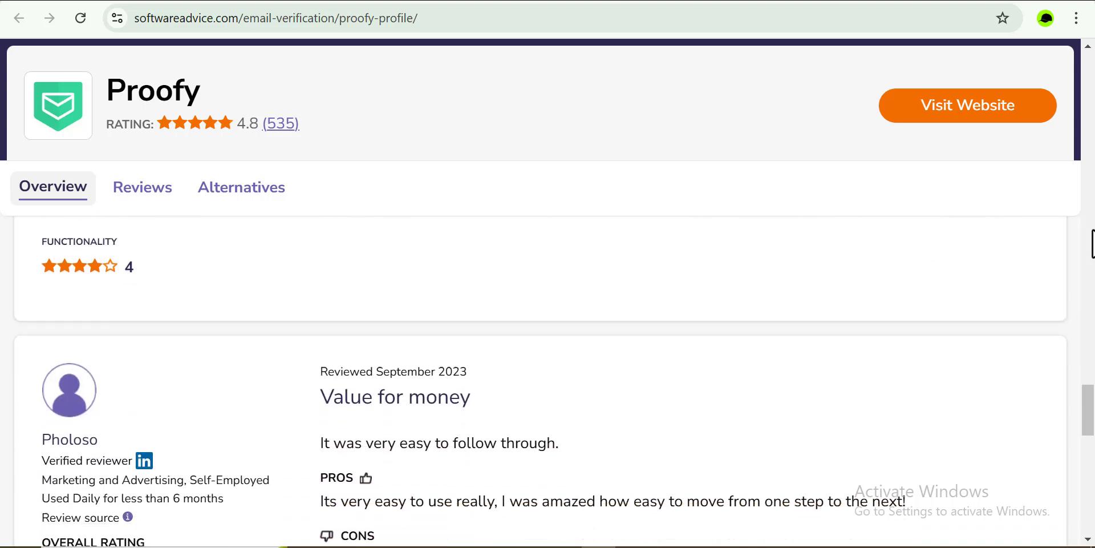
{"action": "scroll", "coordinate": [1093, 244], "scroll_direction": "down", "scroll_amount": 3}
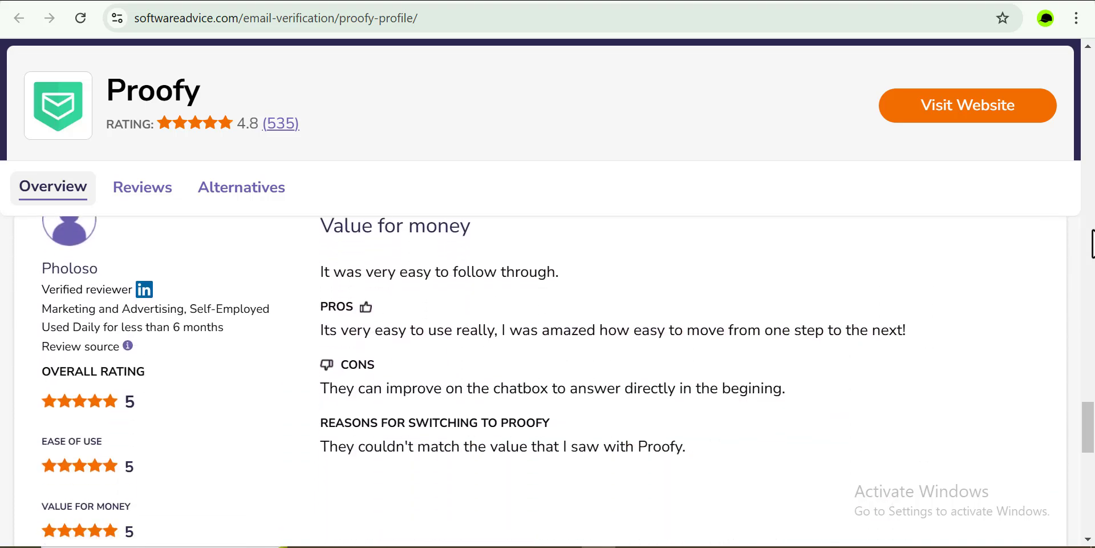
{"action": "scroll", "coordinate": [1093, 244], "scroll_direction": "up", "scroll_amount": 1}
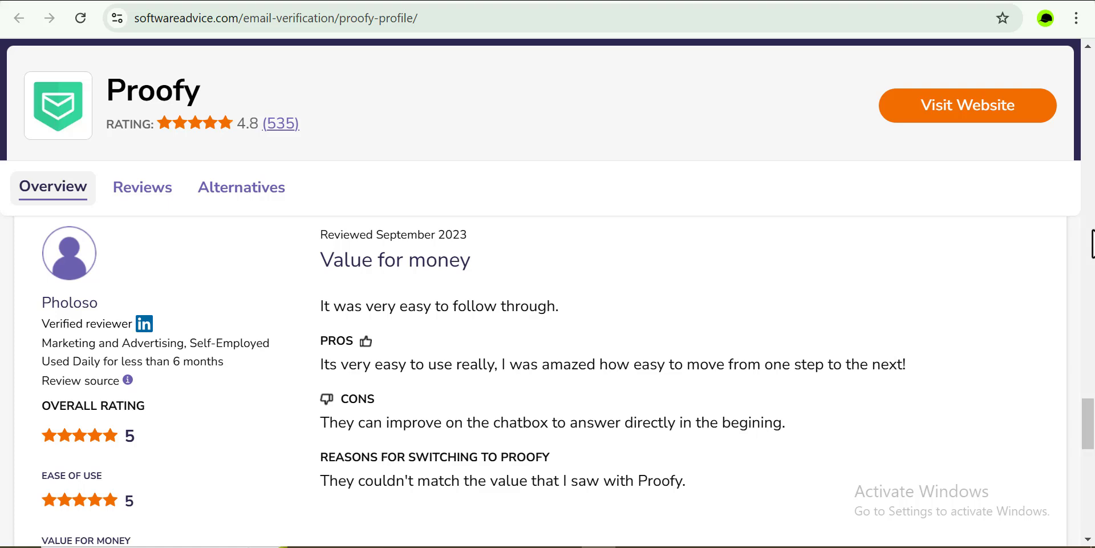
{"action": "scroll", "coordinate": [548, 376], "scroll_direction": "down", "scroll_amount": 5}
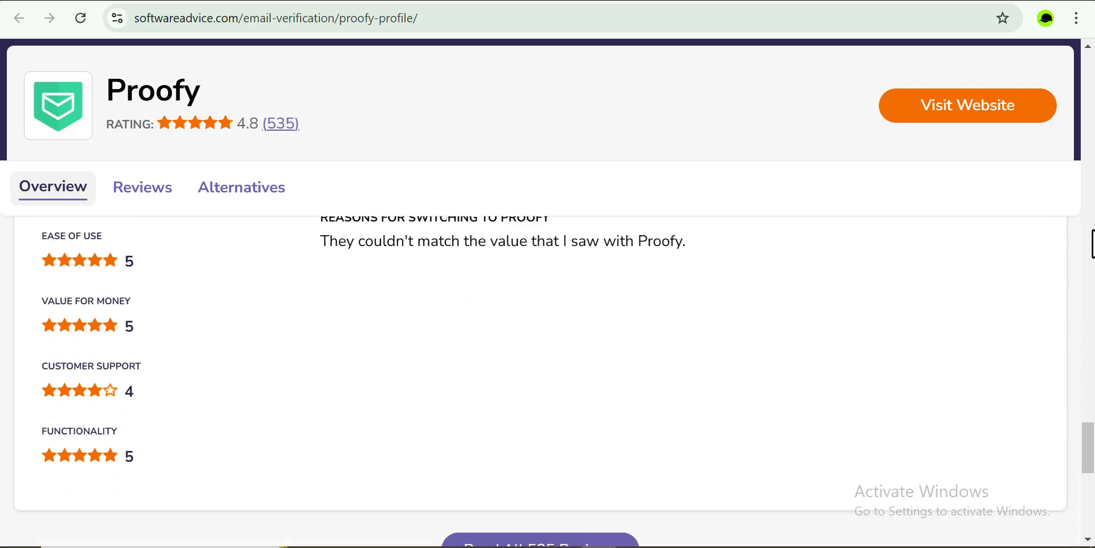
{"action": "scroll", "coordinate": [547, 343], "scroll_direction": "down", "scroll_amount": 1}
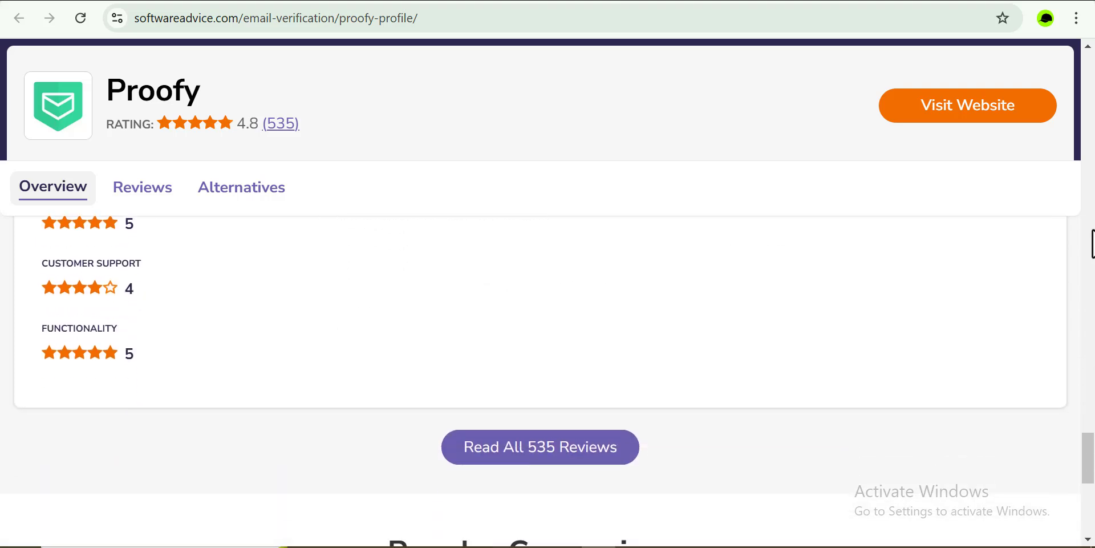
{"action": "scroll", "coordinate": [548, 343], "scroll_direction": "up", "scroll_amount": 1}
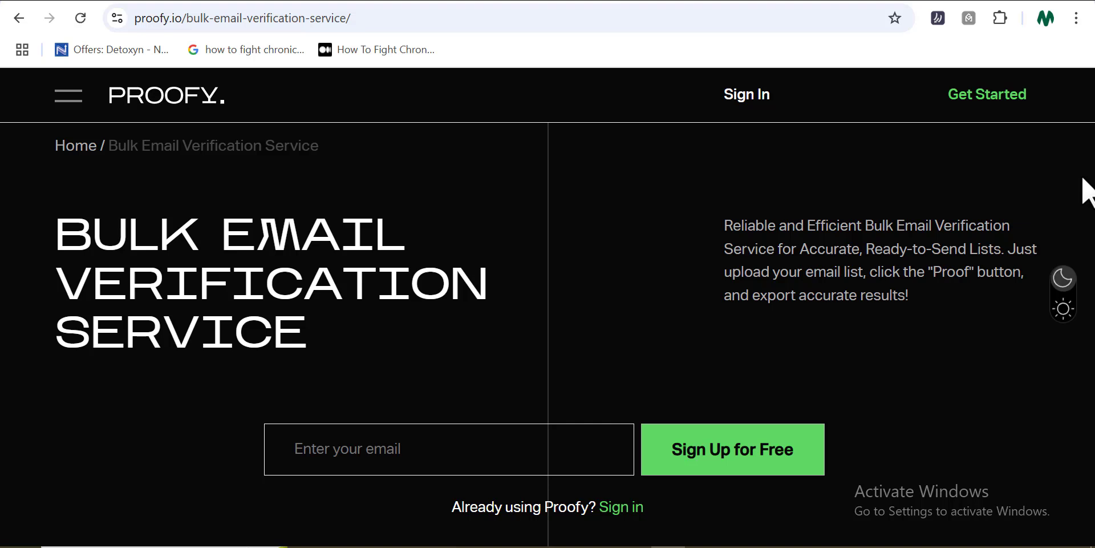
Scroll to the HIGH, FAST, SECURE and FLEXIBLE cards, ending at $0.008–$0.001 per-check pricing
{"action": "scroll", "coordinate": [1087, 191], "scroll_direction": "down", "scroll_amount": 2}
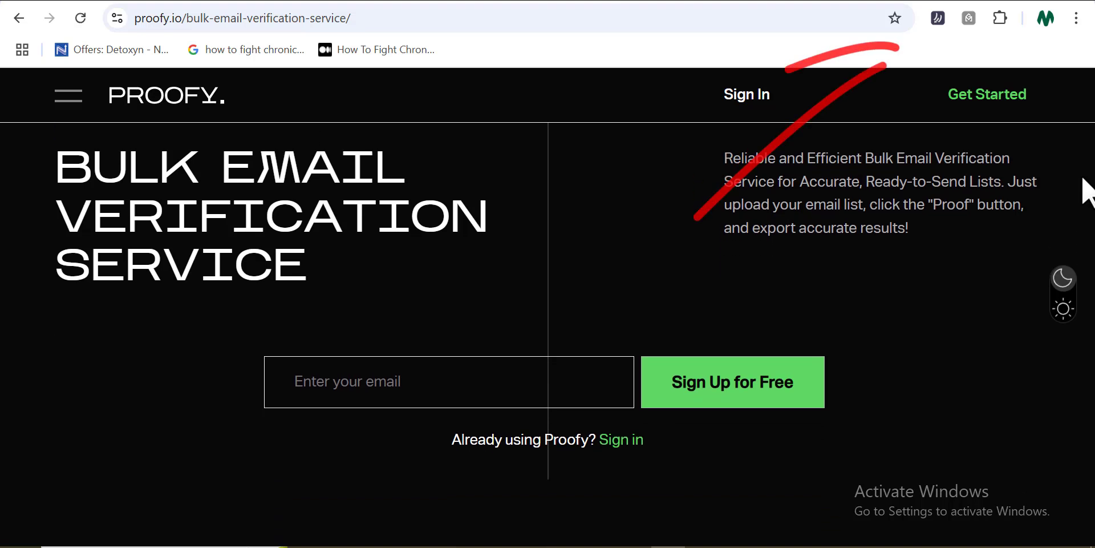
{"action": "scroll", "coordinate": [1086, 191], "scroll_direction": "down", "scroll_amount": 3}
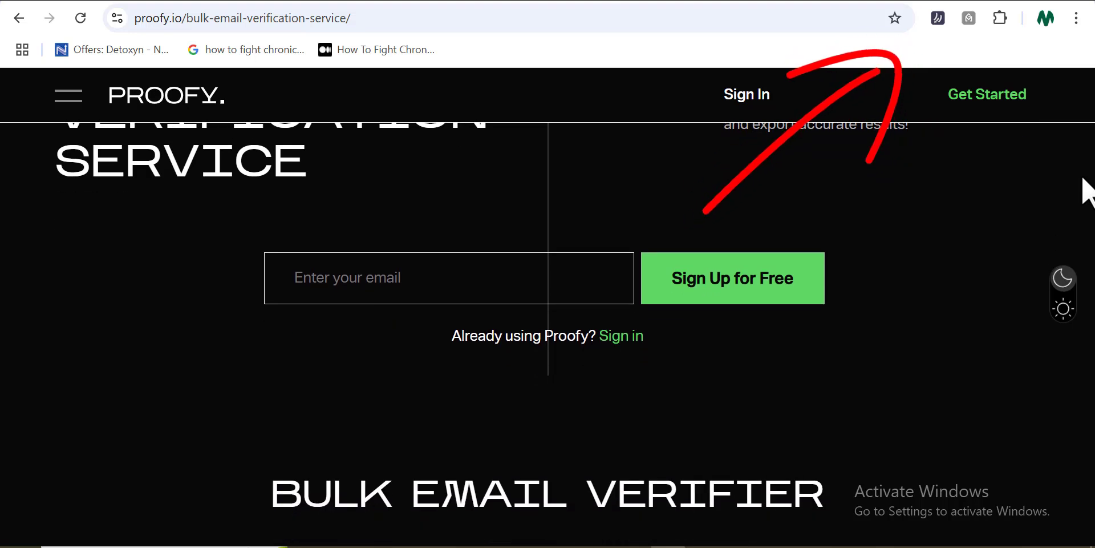
{"action": "scroll", "coordinate": [1087, 191], "scroll_direction": "down", "scroll_amount": 4}
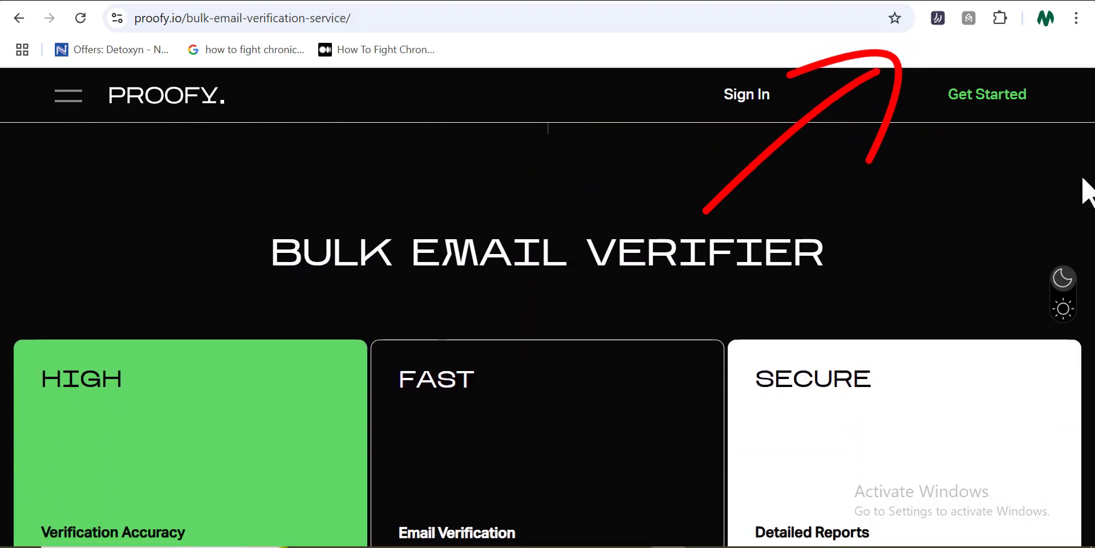
{"action": "scroll", "coordinate": [1087, 191], "scroll_direction": "down", "scroll_amount": 2}
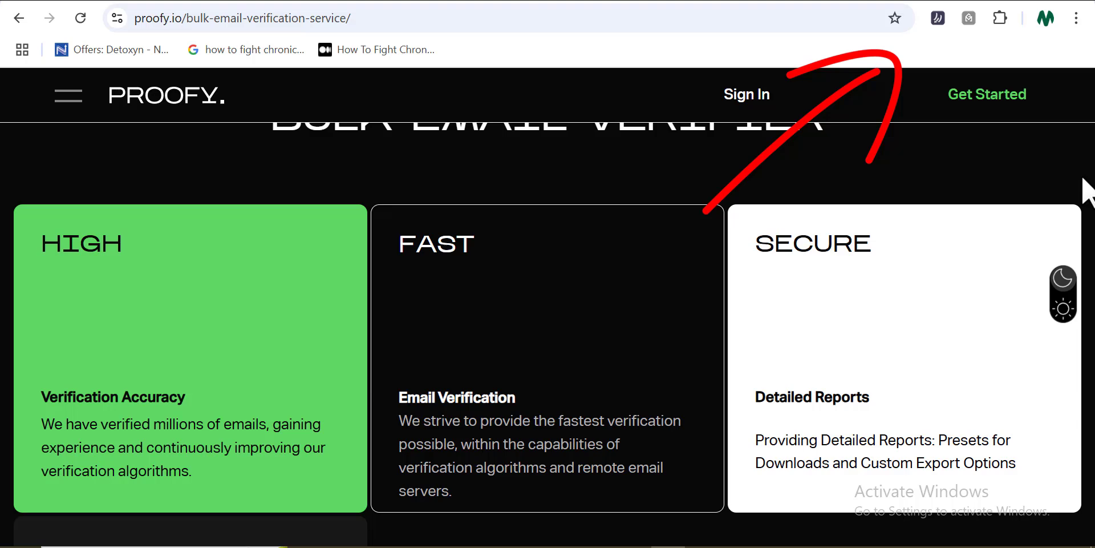
{"action": "scroll", "coordinate": [1087, 191], "scroll_direction": "down", "scroll_amount": 3}
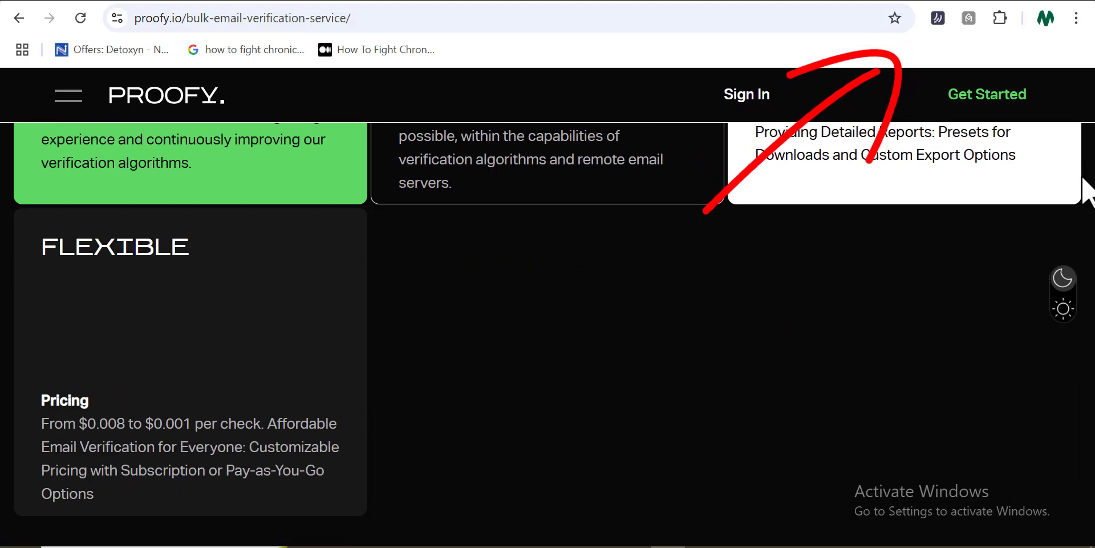
{"action": "scroll", "coordinate": [1087, 191], "scroll_direction": "down", "scroll_amount": 1}
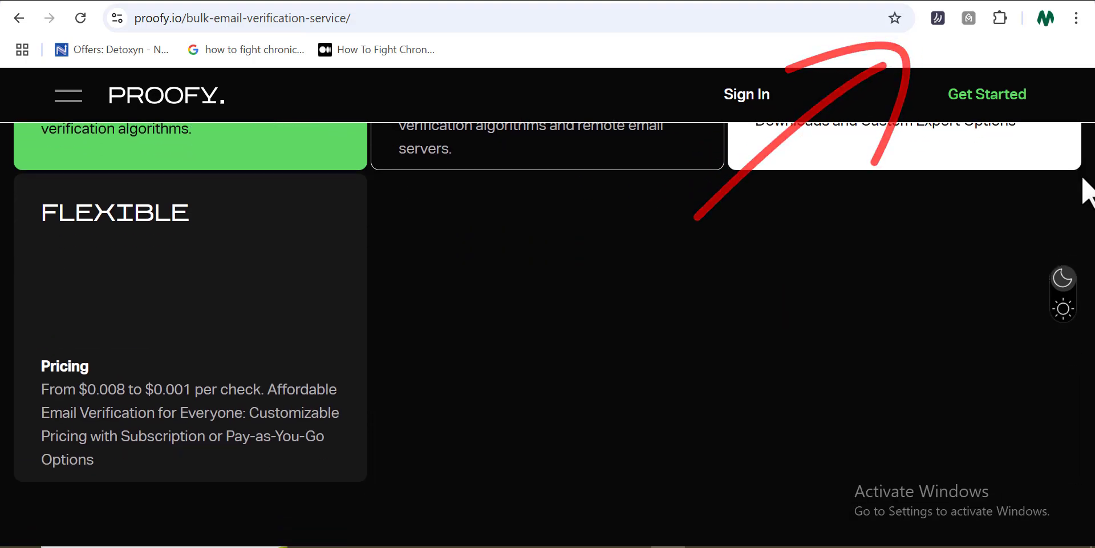